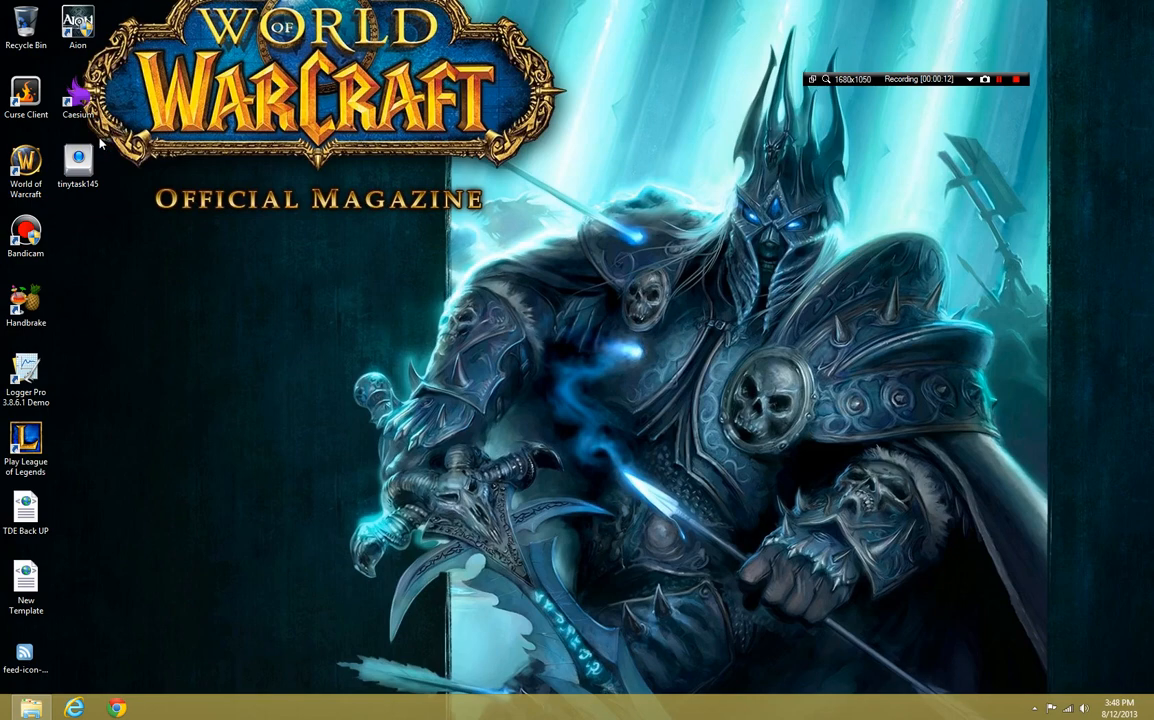
Open Caesium from the desktop and move its window toward the middle of the screen
{"action": "double_click", "coordinate": [73, 103]}
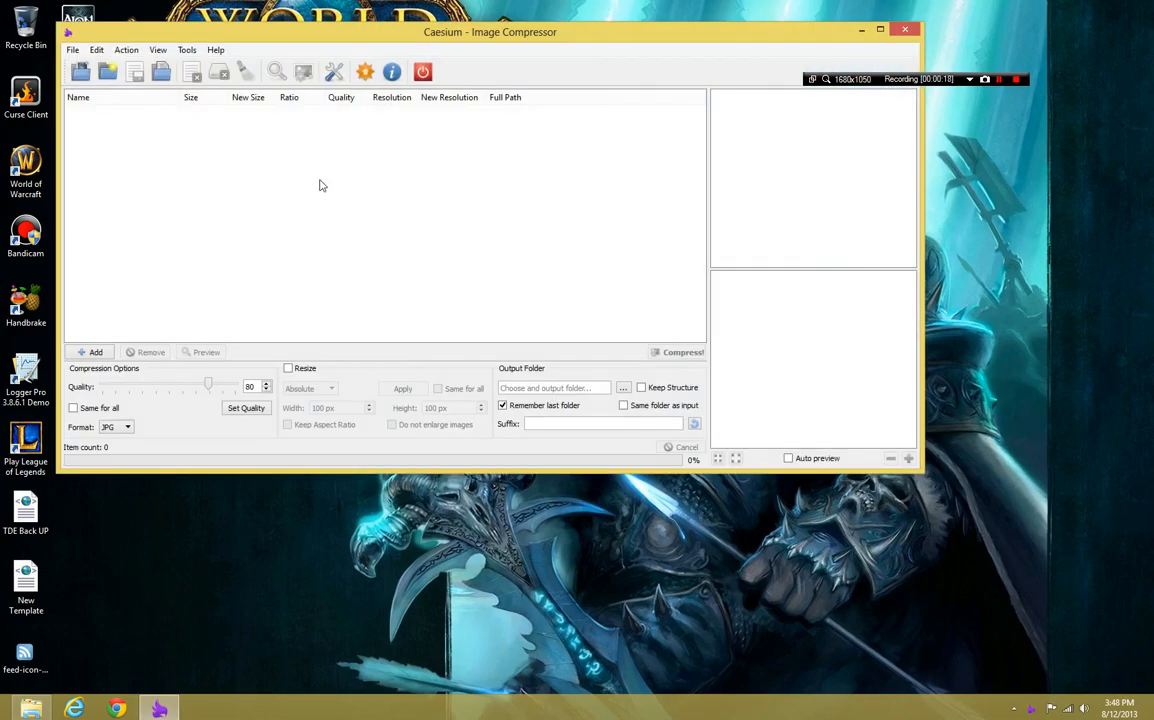
{"action": "left_click_drag", "start_coordinate": [440, 35], "coordinate": [461, 142]}
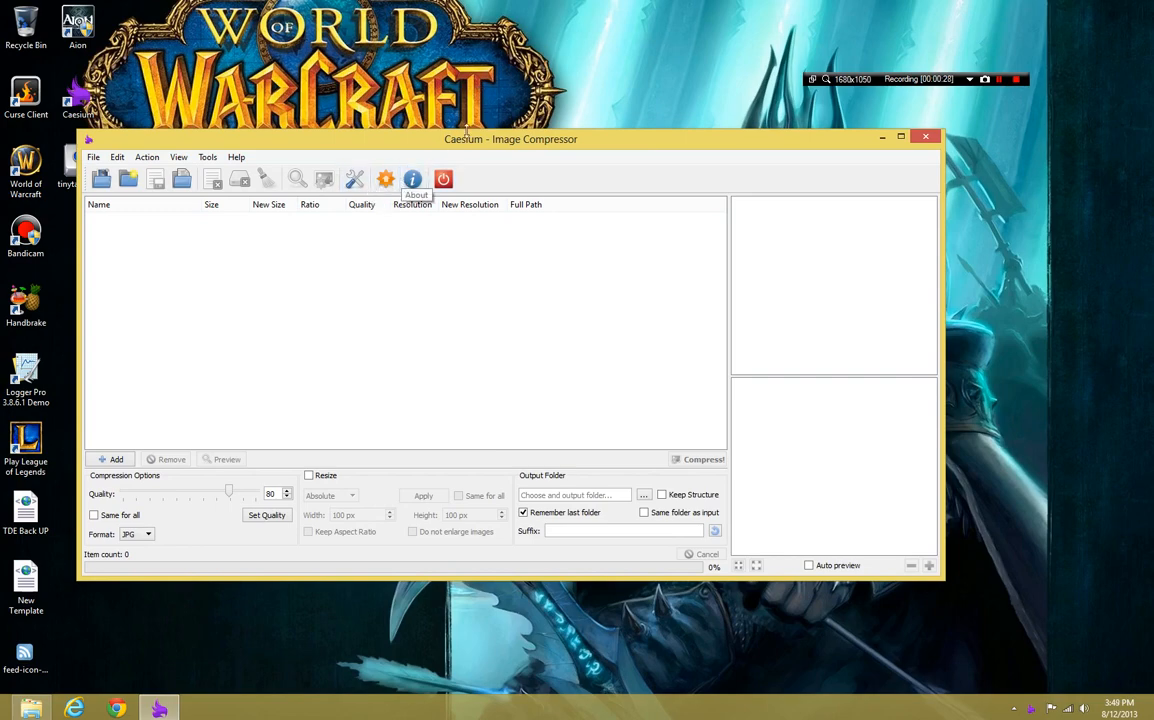
{"action": "left_click_drag", "start_coordinate": [410, 137], "coordinate": [466, 136]}
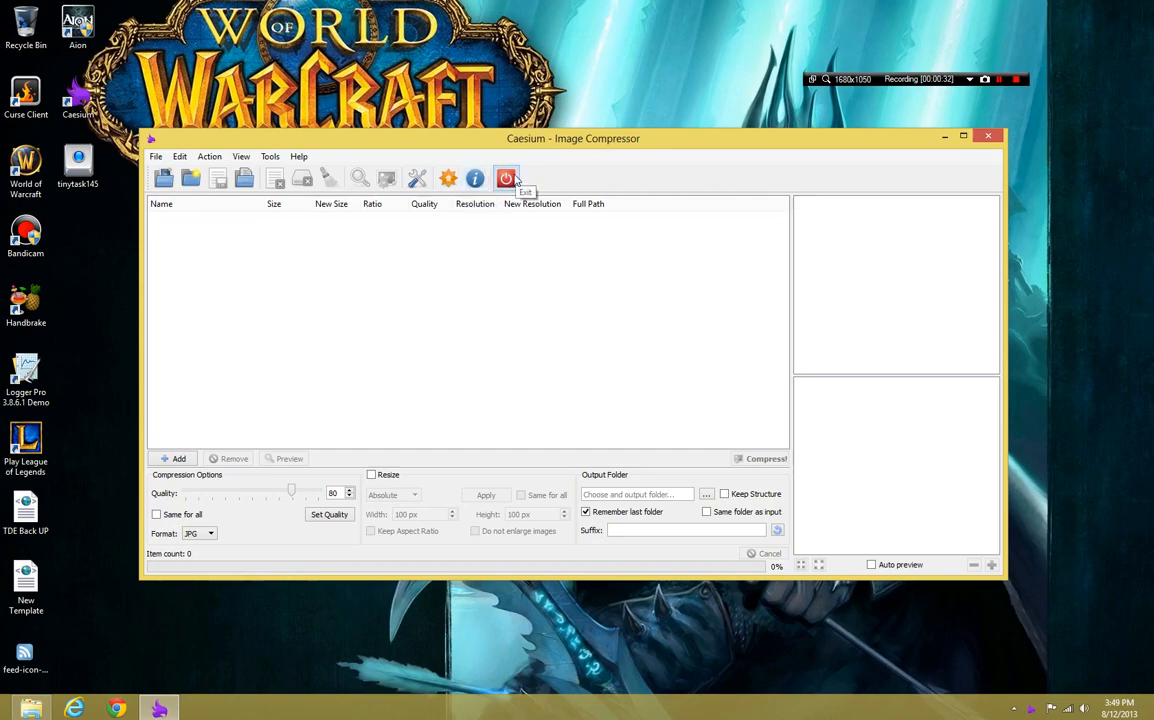
Check Caesium for updates, read through the changelog and close the updater
{"action": "left_click", "coordinate": [448, 178]}
{"action": "scroll", "coordinate": [580, 415], "scroll_direction": "down", "scroll_amount": 10}
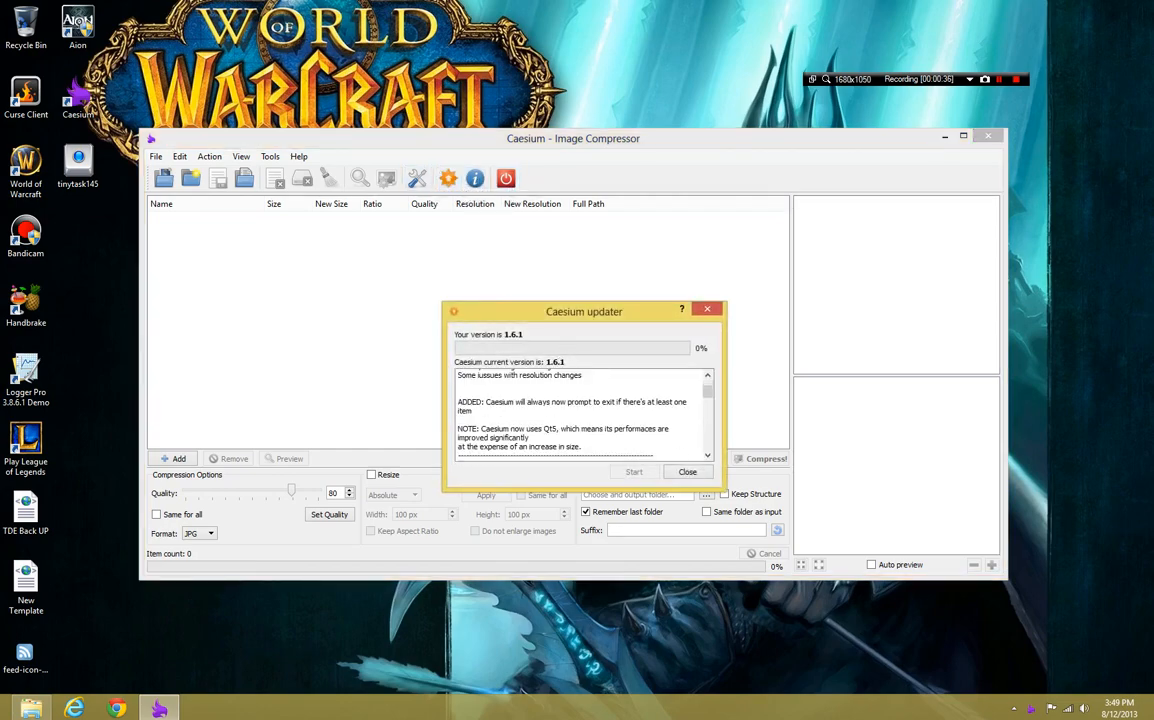
{"action": "scroll", "coordinate": [580, 415], "scroll_direction": "up", "scroll_amount": 10}
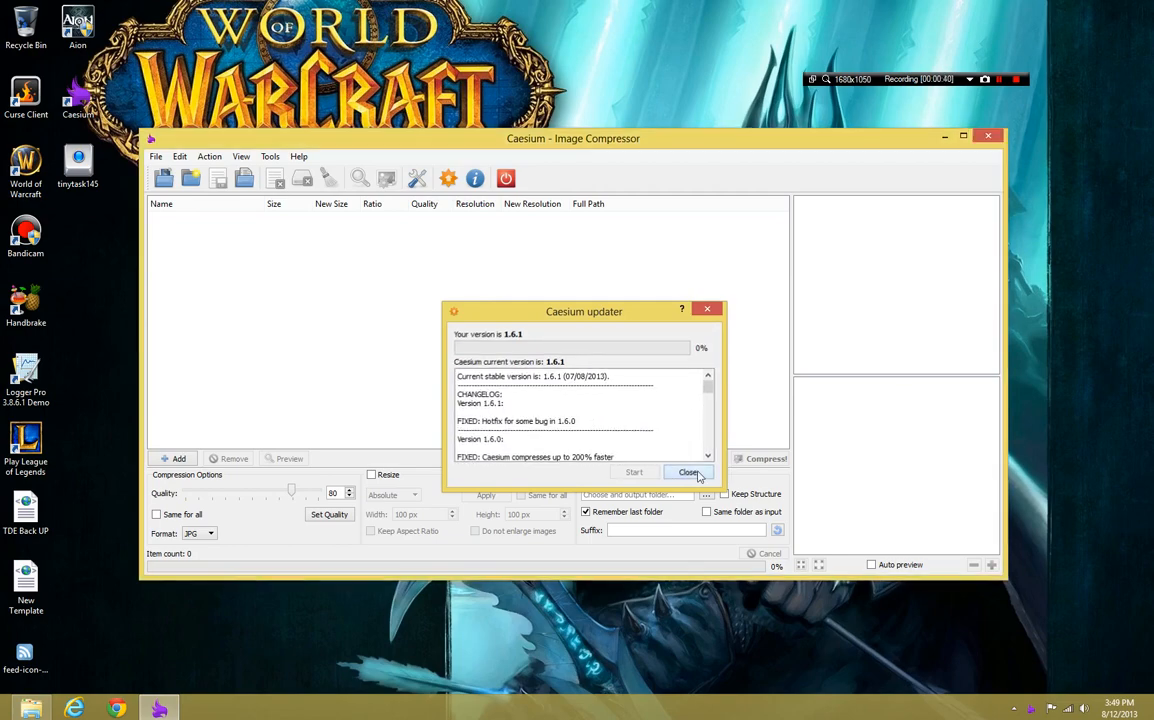
{"action": "left_click", "coordinate": [688, 474]}
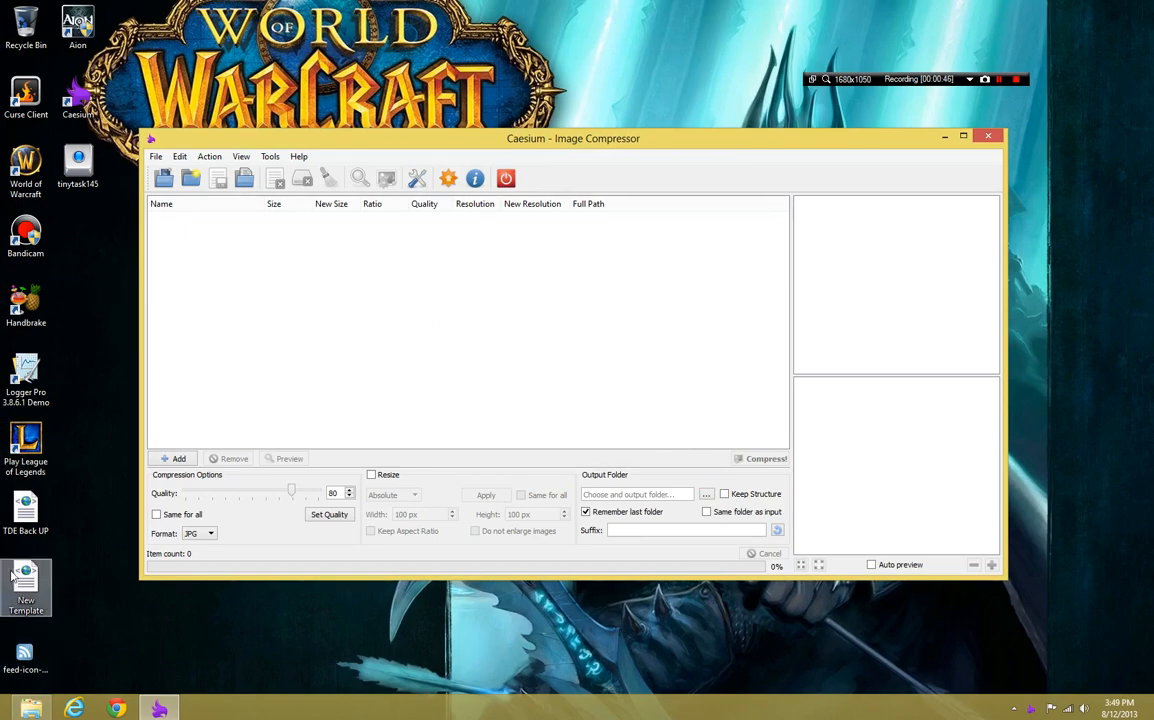
{"action": "left_click", "coordinate": [983, 82]}
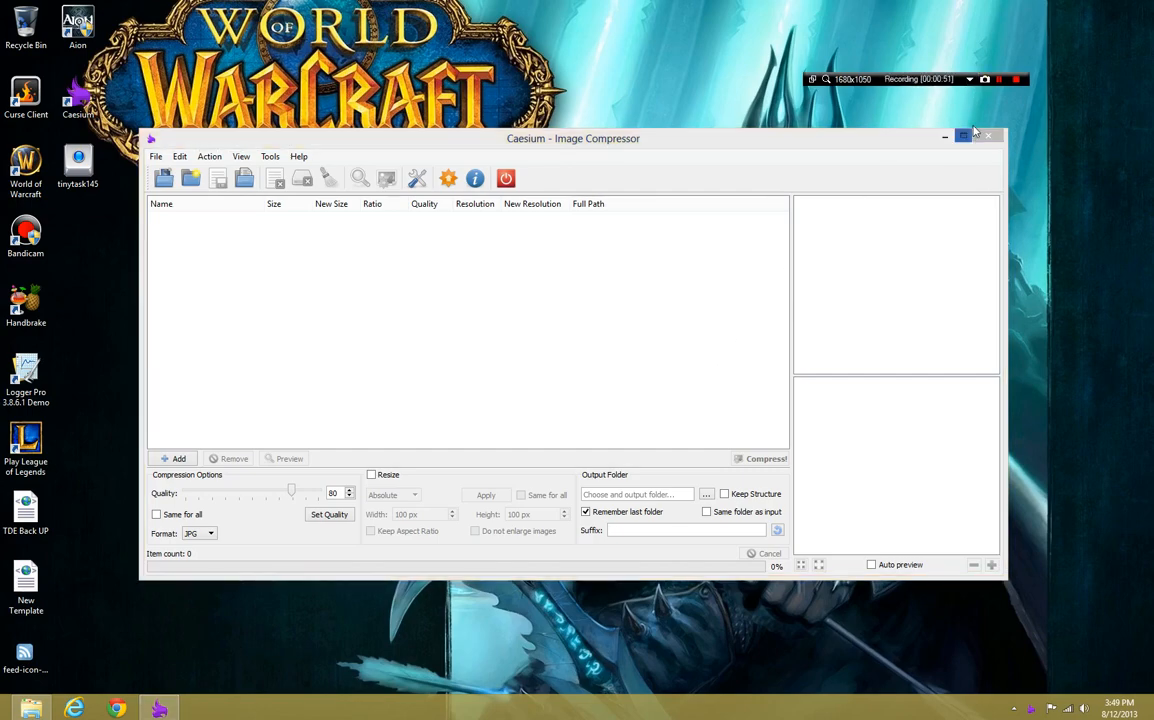
{"action": "left_click", "coordinate": [163, 178]}
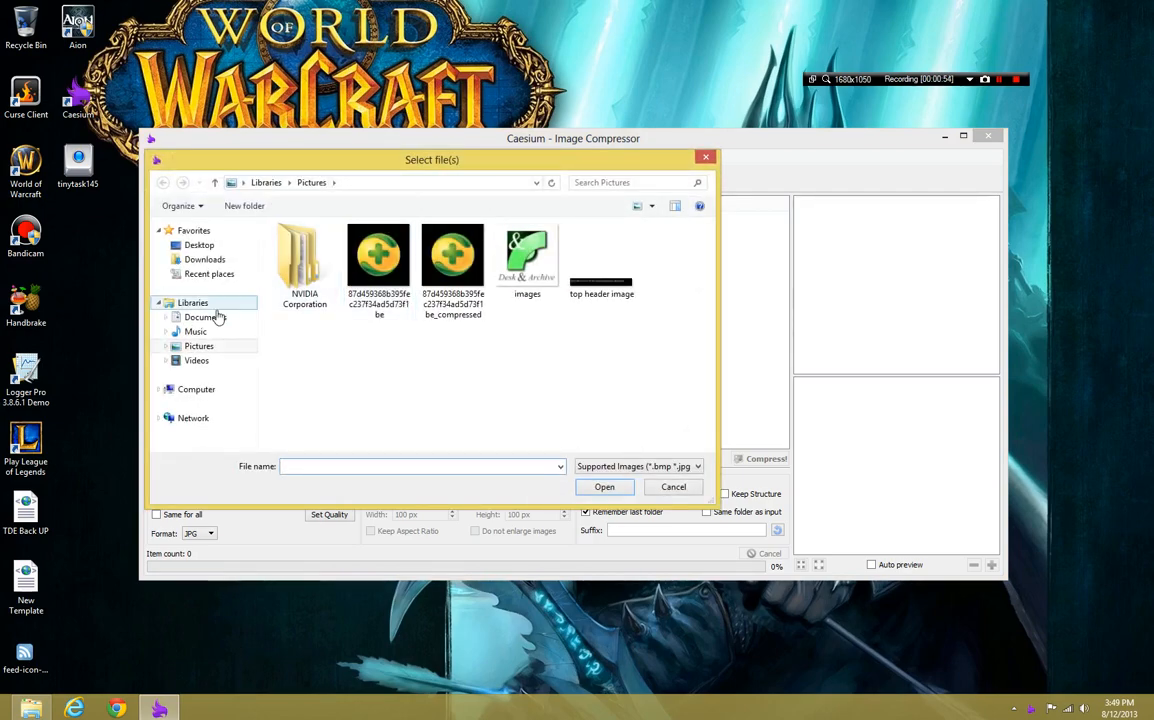
{"action": "left_click", "coordinate": [211, 321]}
{"action": "double_click", "coordinate": [316, 266]}
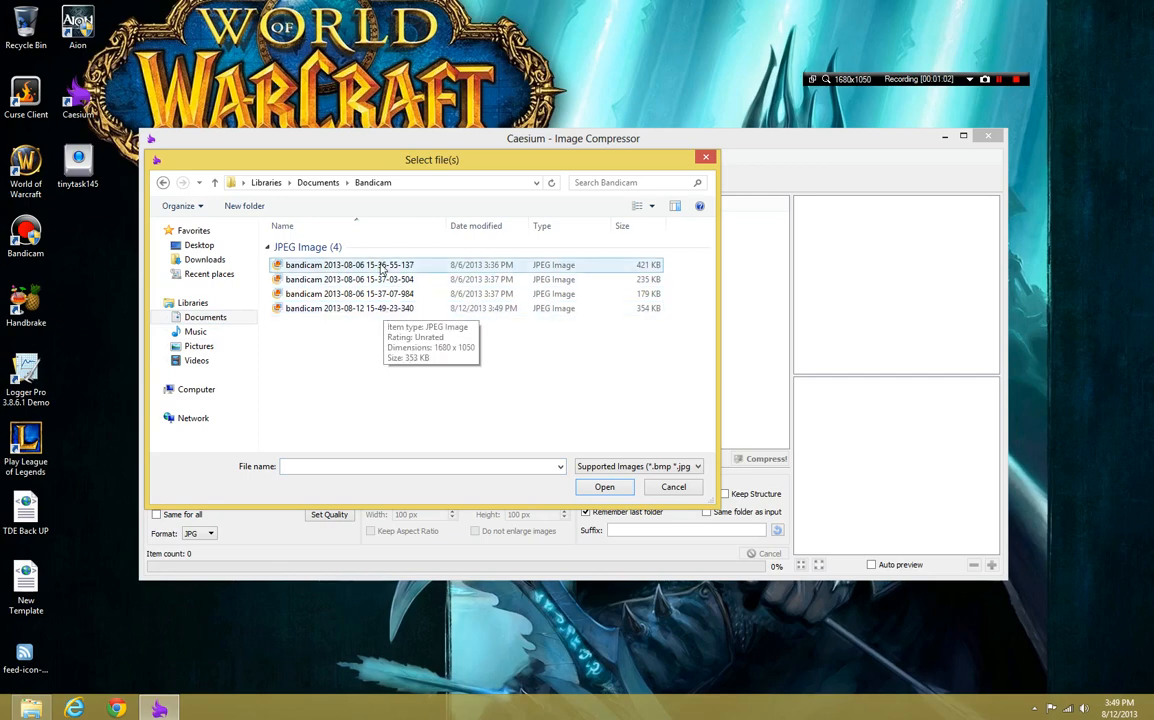
{"action": "double_click", "coordinate": [333, 309]}
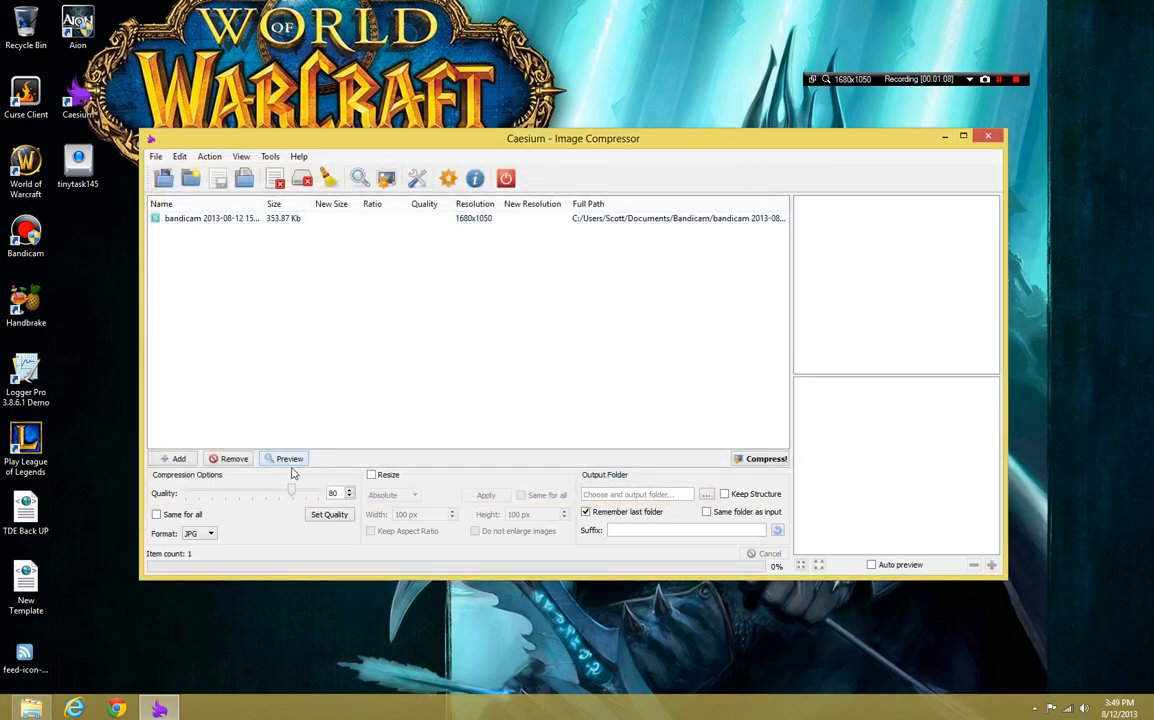
Preview the compression of the added screenshot at quality 80 and maximize the window
{"action": "left_click", "coordinate": [250, 218]}
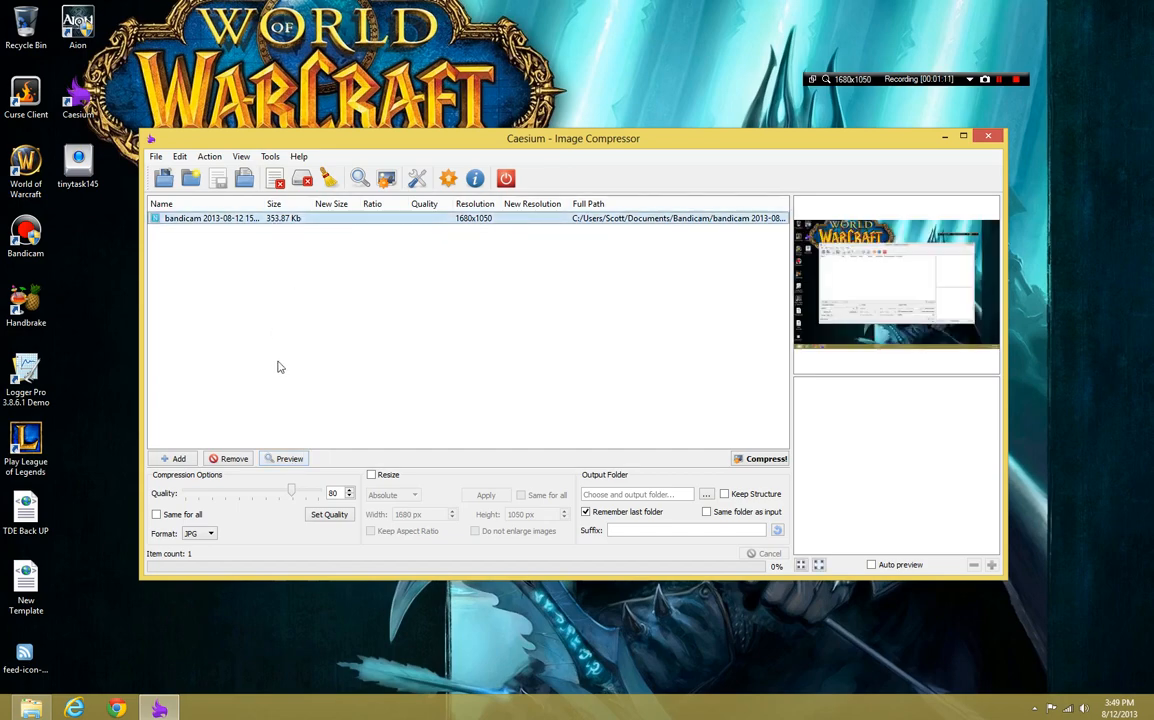
{"action": "left_click", "coordinate": [305, 458]}
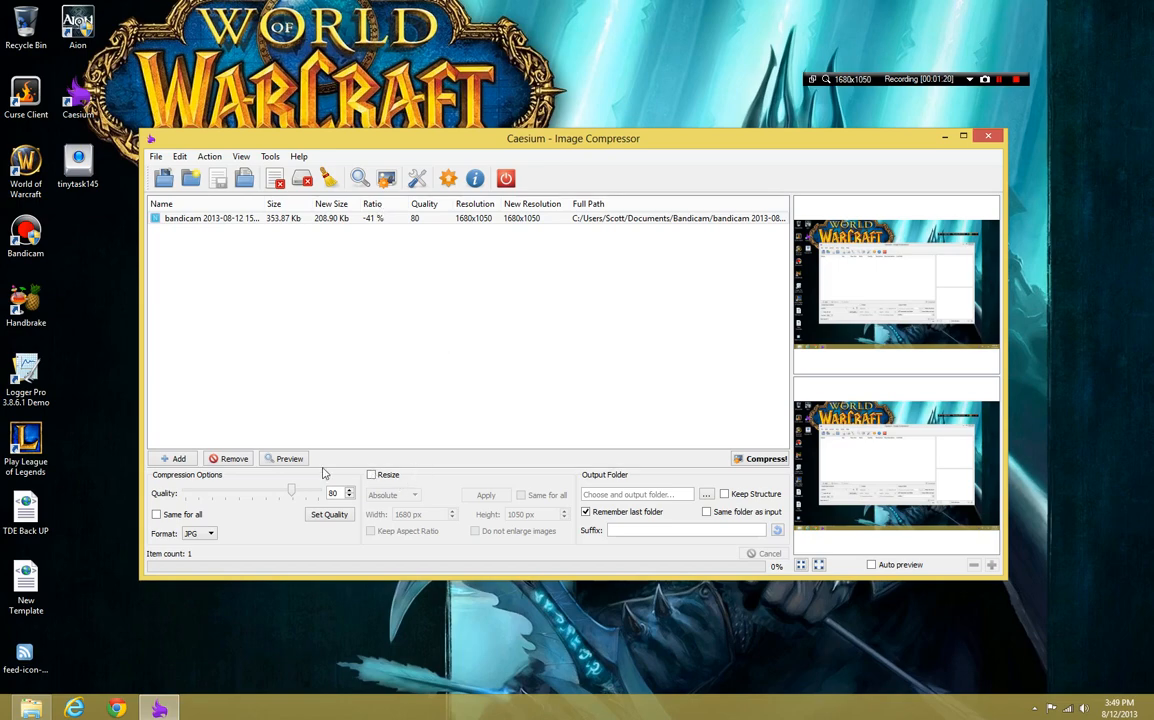
{"action": "left_click", "coordinate": [288, 458]}
{"action": "left_click", "coordinate": [963, 136]}
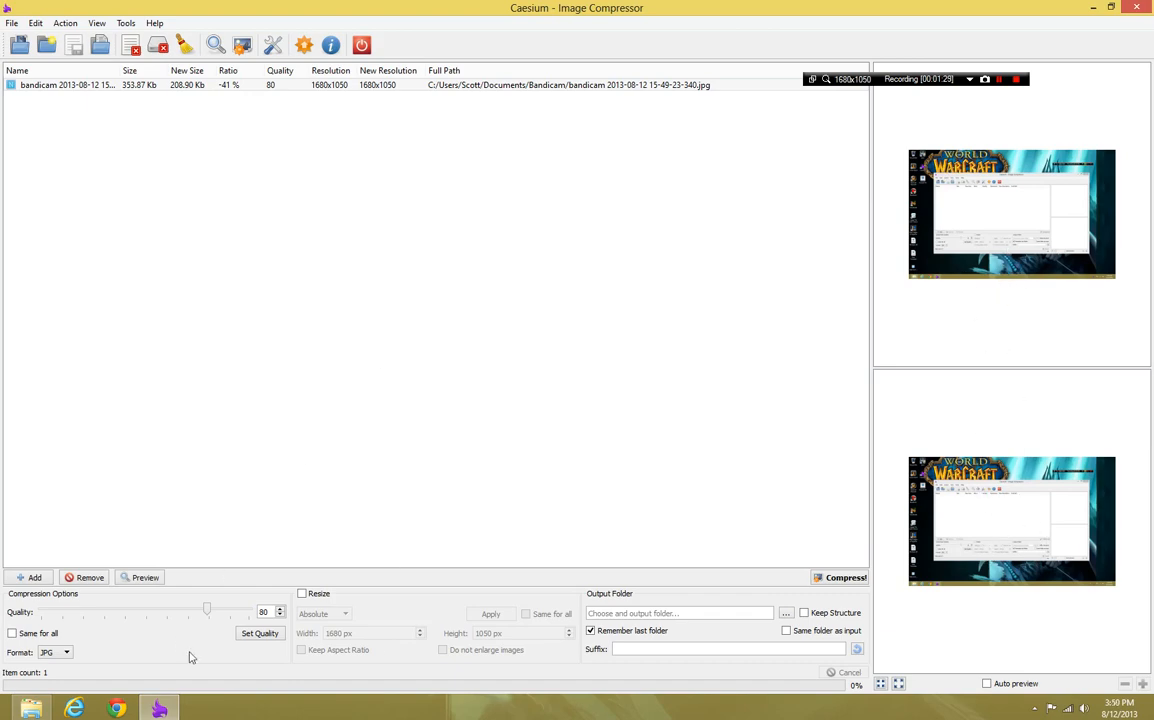
Set the image's compression quality to 64 and preview the result
{"action": "left_click_drag", "start_coordinate": [208, 617], "coordinate": [173, 618]}
{"action": "left_click", "coordinate": [255, 635]}
{"action": "left_click", "coordinate": [152, 584]}
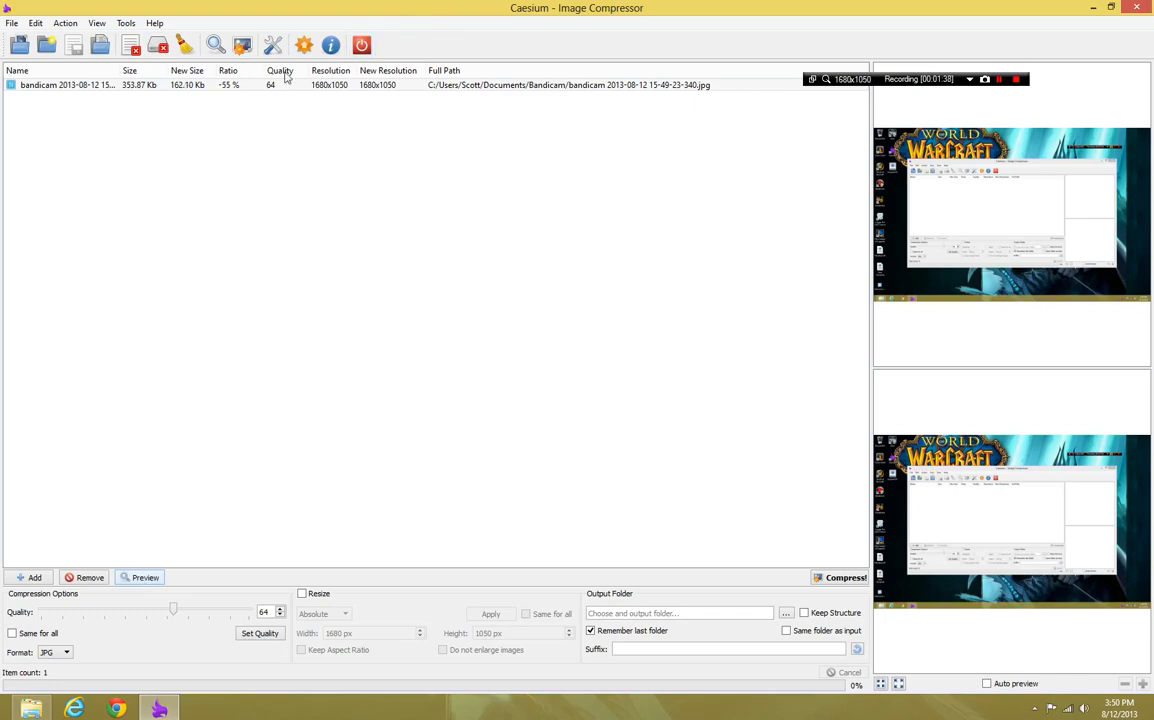
Lower the image's compression quality in two stages down to 23, applying and previewing each setting
{"action": "left_click", "coordinate": [204, 88]}
{"action": "left_click_drag", "start_coordinate": [171, 613], "coordinate": [103, 612]}
{"action": "left_click", "coordinate": [258, 636]}
{"action": "left_click", "coordinate": [155, 580]}
{"action": "left_click", "coordinate": [142, 580]}
{"action": "left_click_drag", "start_coordinate": [101, 611], "coordinate": [87, 612]}
{"action": "left_click", "coordinate": [247, 643]}
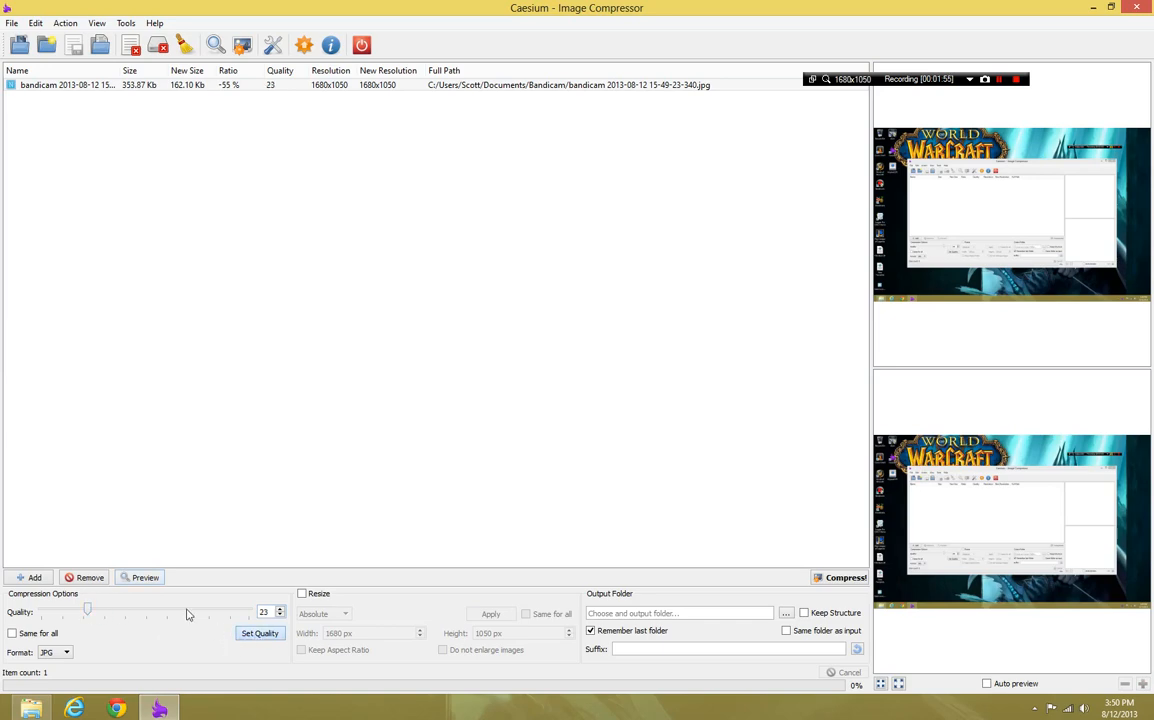
{"action": "left_click", "coordinate": [146, 578]}
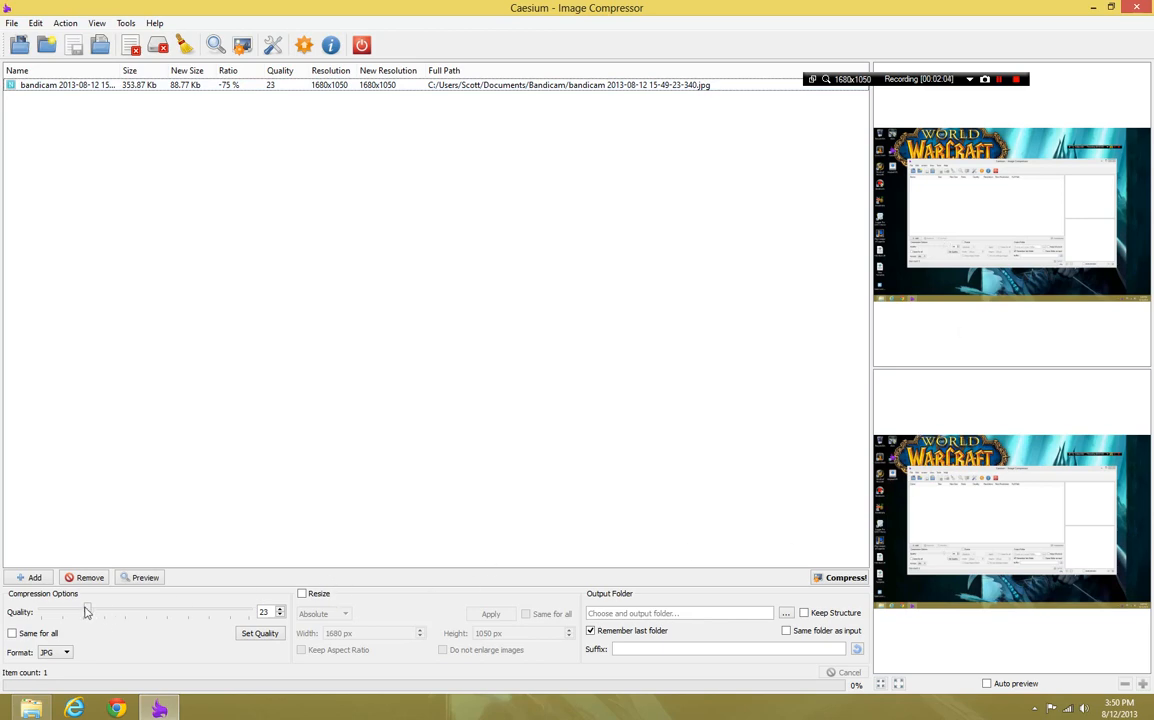
Set the compression quality to 20 for the screenshot and preview it
{"action": "mouse_move", "coordinate": [88, 611]}
{"action": "left_mouse_down"}
{"action": "mouse_move", "coordinate": [66, 614]}
{"action": "mouse_move", "coordinate": [81, 613]}
{"action": "left_mouse_up"}
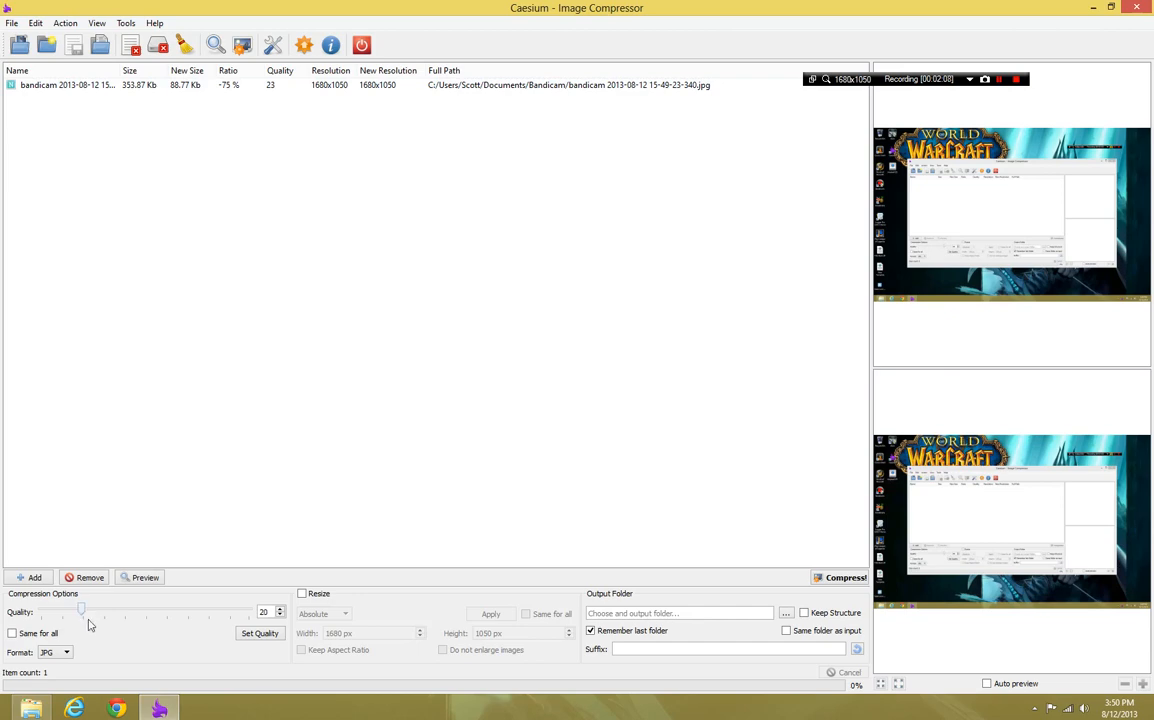
{"action": "left_click", "coordinate": [251, 639]}
{"action": "left_click", "coordinate": [178, 85]}
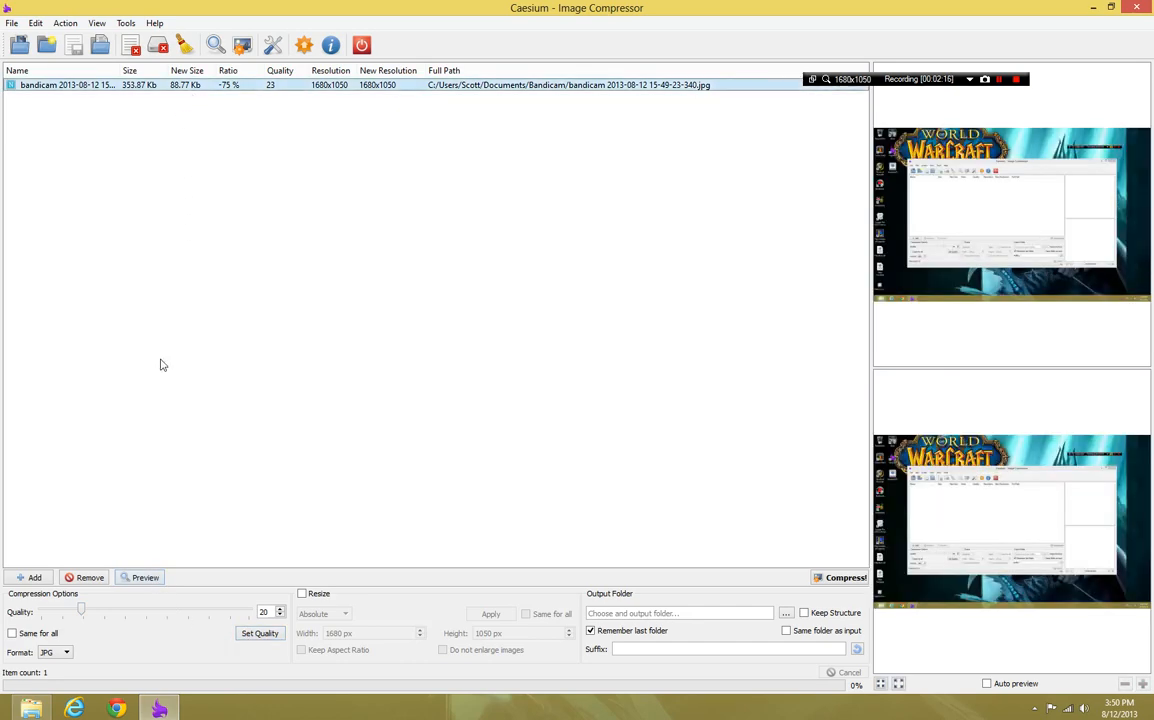
{"action": "left_click", "coordinate": [148, 578]}
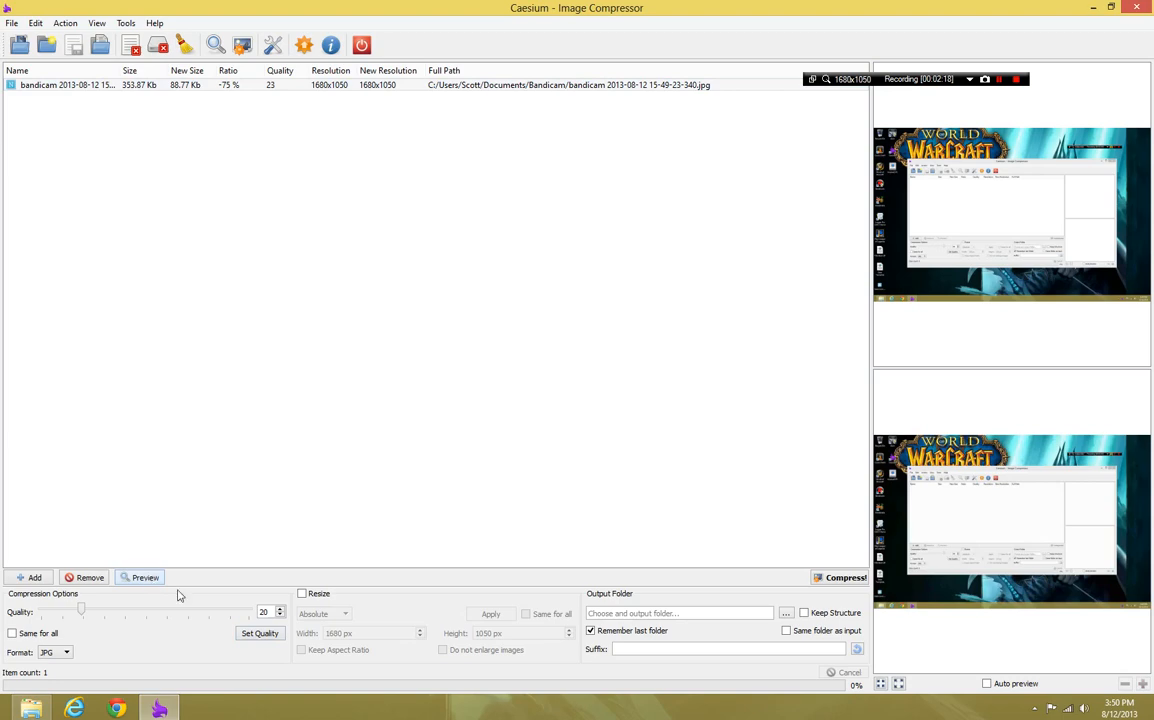
Try compression qualities of 10, 1 and 7 on the screenshot, previewing the results
{"action": "left_click", "coordinate": [261, 639]}
{"action": "left_click", "coordinate": [242, 634]}
{"action": "left_click_drag", "start_coordinate": [61, 610], "coordinate": [49, 616]}
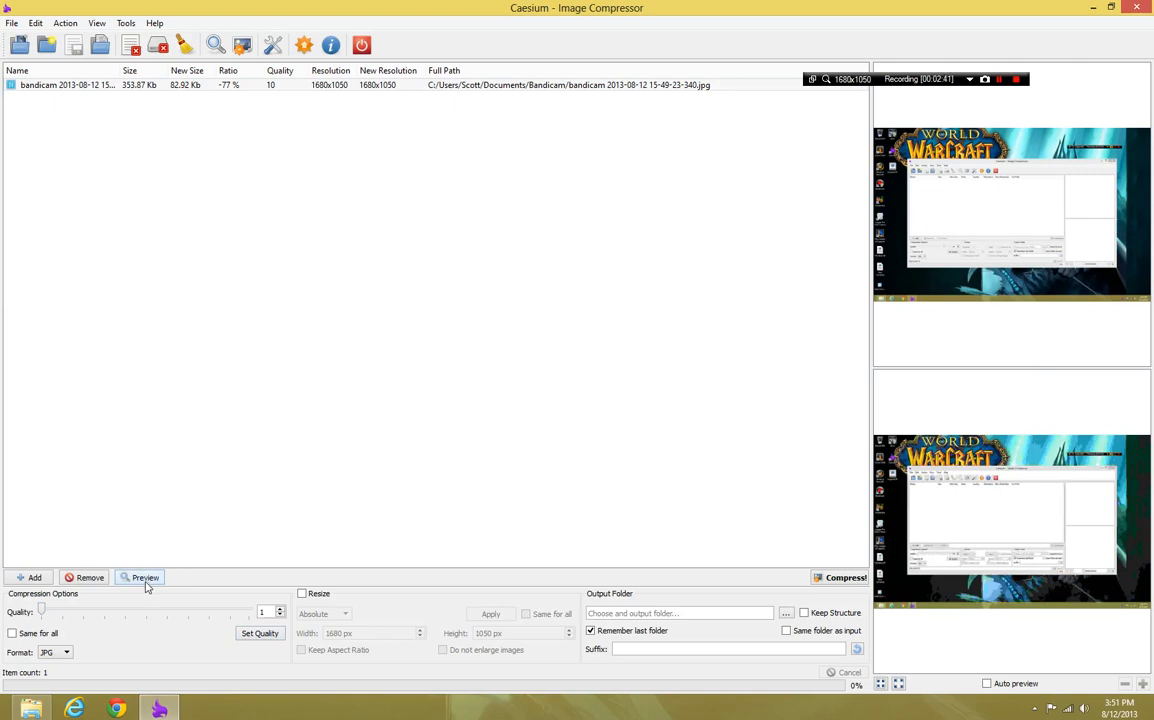
{"action": "left_click", "coordinate": [254, 634]}
{"action": "left_click_drag", "start_coordinate": [36, 612], "coordinate": [55, 615]}
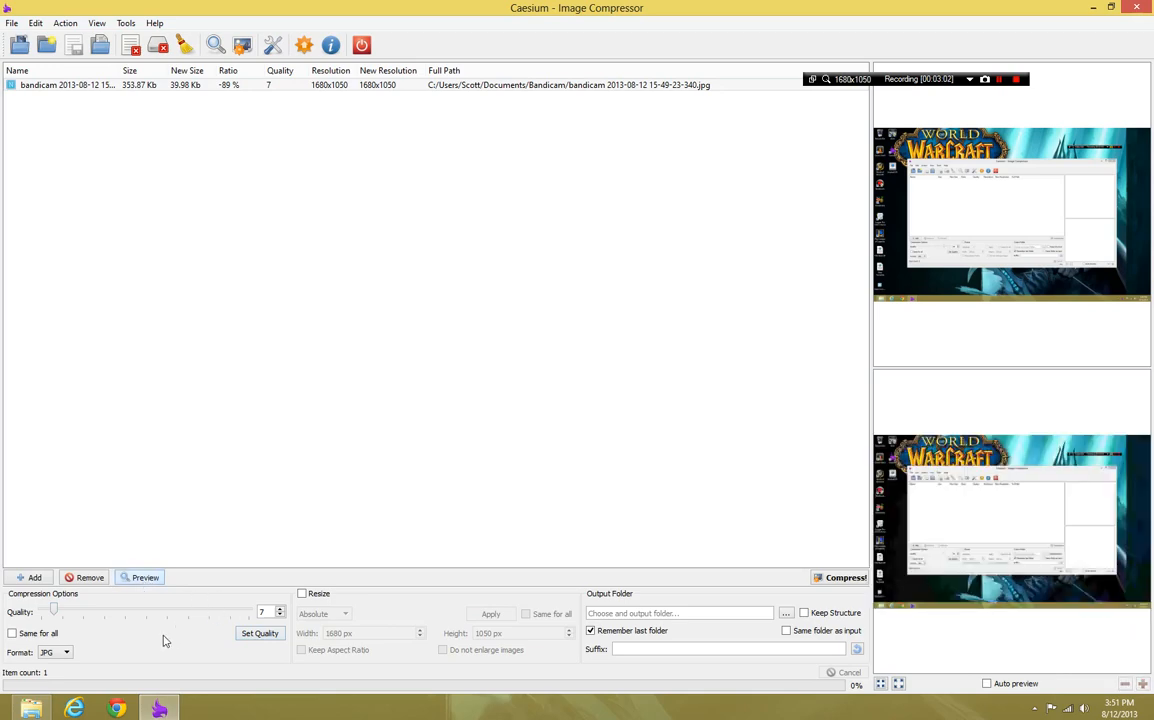
Raise the screenshot's compression quality to 19 and preview the compressed image
{"action": "left_click_drag", "start_coordinate": [54, 617], "coordinate": [79, 617]}
{"action": "left_click", "coordinate": [145, 578]}
{"action": "left_click", "coordinate": [67, 23]}
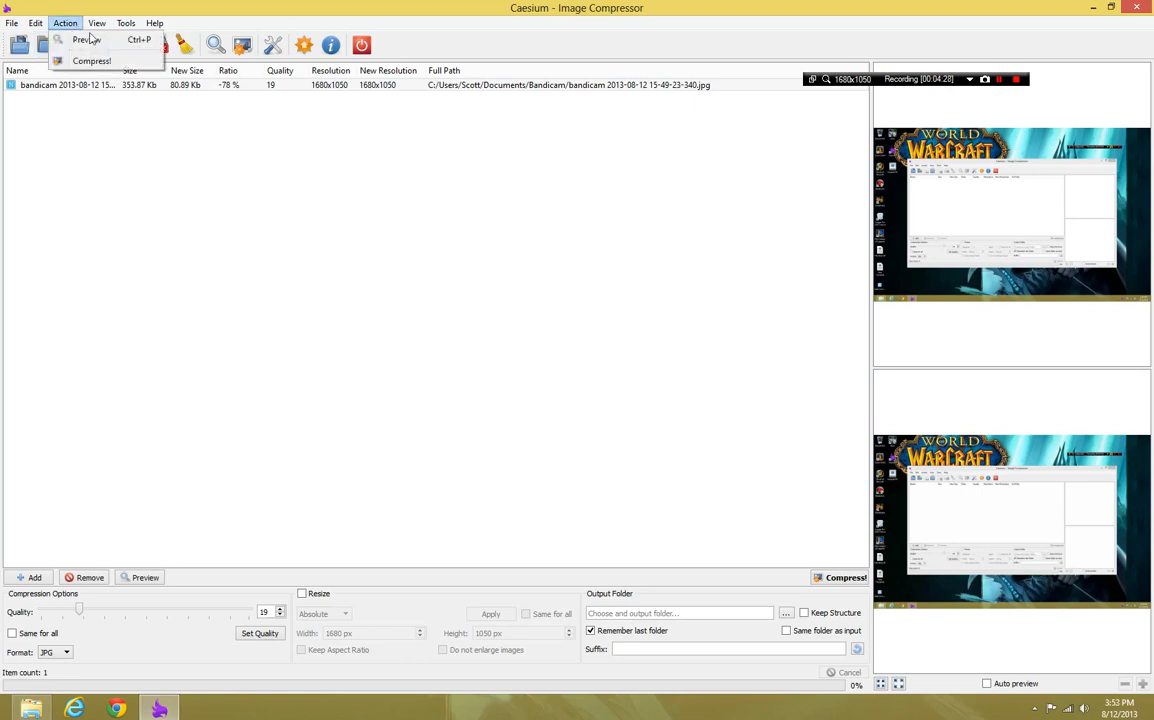
{"action": "left_click", "coordinate": [512, 342]}
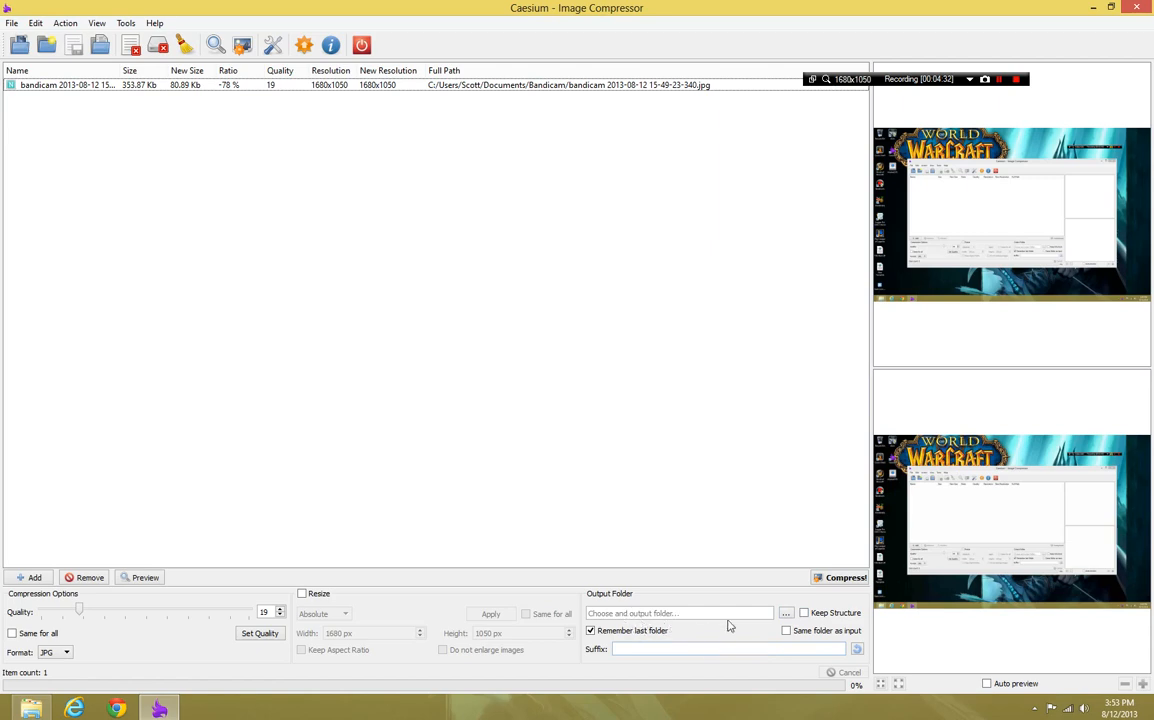
Set the output to the same folder as the input with the suffix _compressed, and turn off remembering the last folder
{"action": "left_click", "coordinate": [802, 630]}
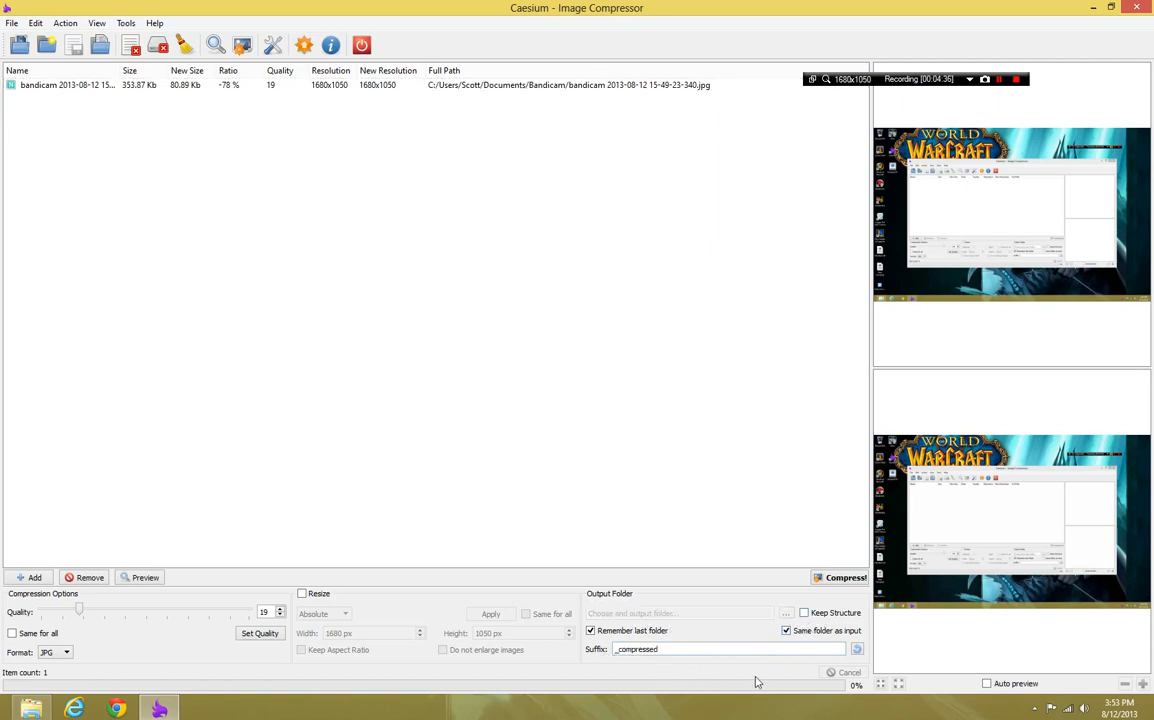
{"action": "left_click", "coordinate": [855, 652]}
{"action": "left_click", "coordinate": [786, 631]}
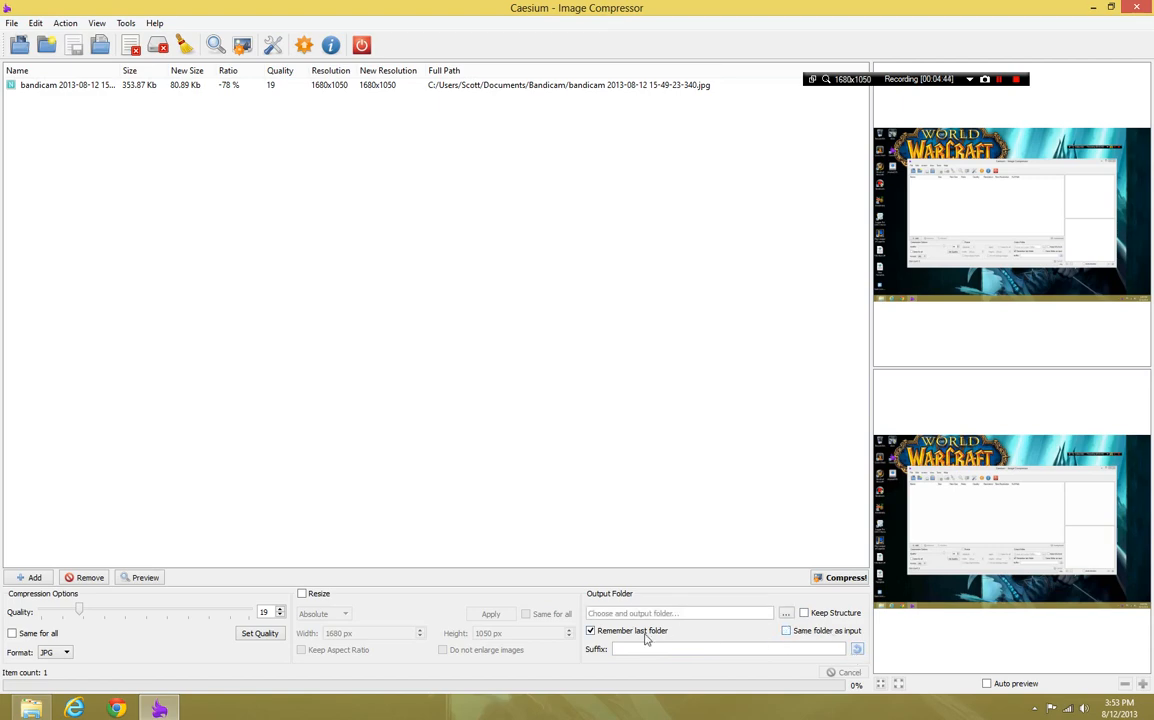
{"action": "left_click", "coordinate": [786, 631]}
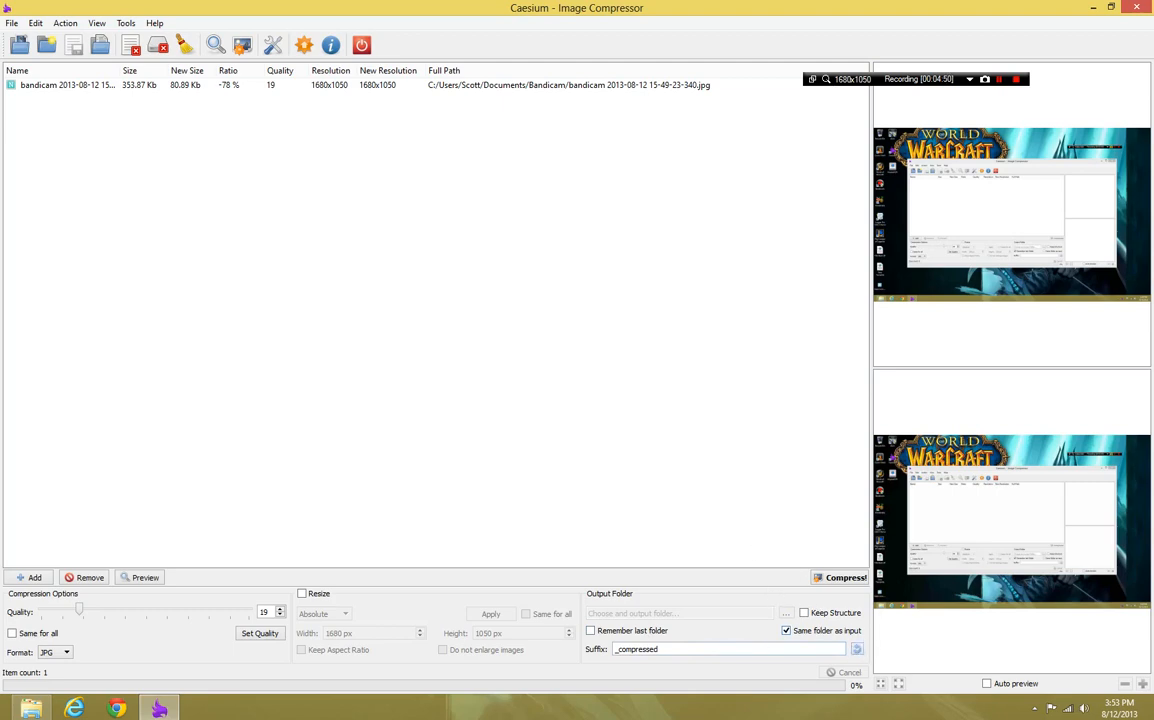
{"action": "double_click", "coordinate": [638, 649]}
{"action": "left_click", "coordinate": [530, 378]}
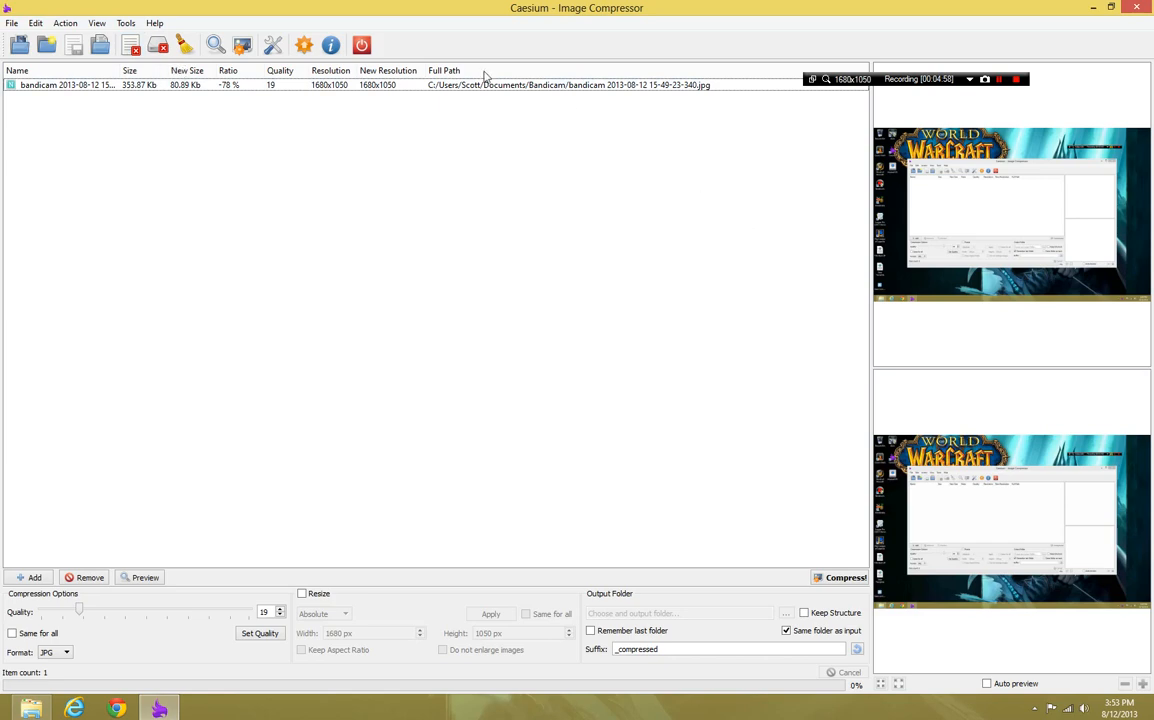
Look at the dialog for opening a saved list, cancel it, and clear the image list
{"action": "left_click", "coordinate": [95, 48]}
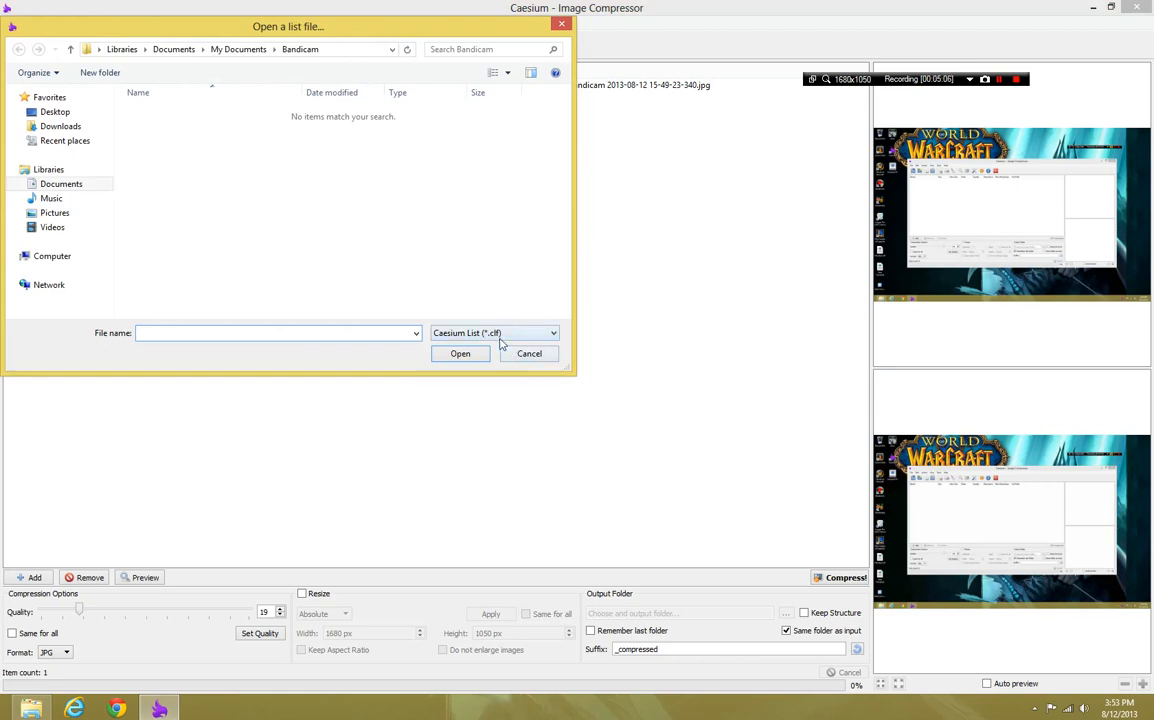
{"action": "left_click", "coordinate": [528, 357]}
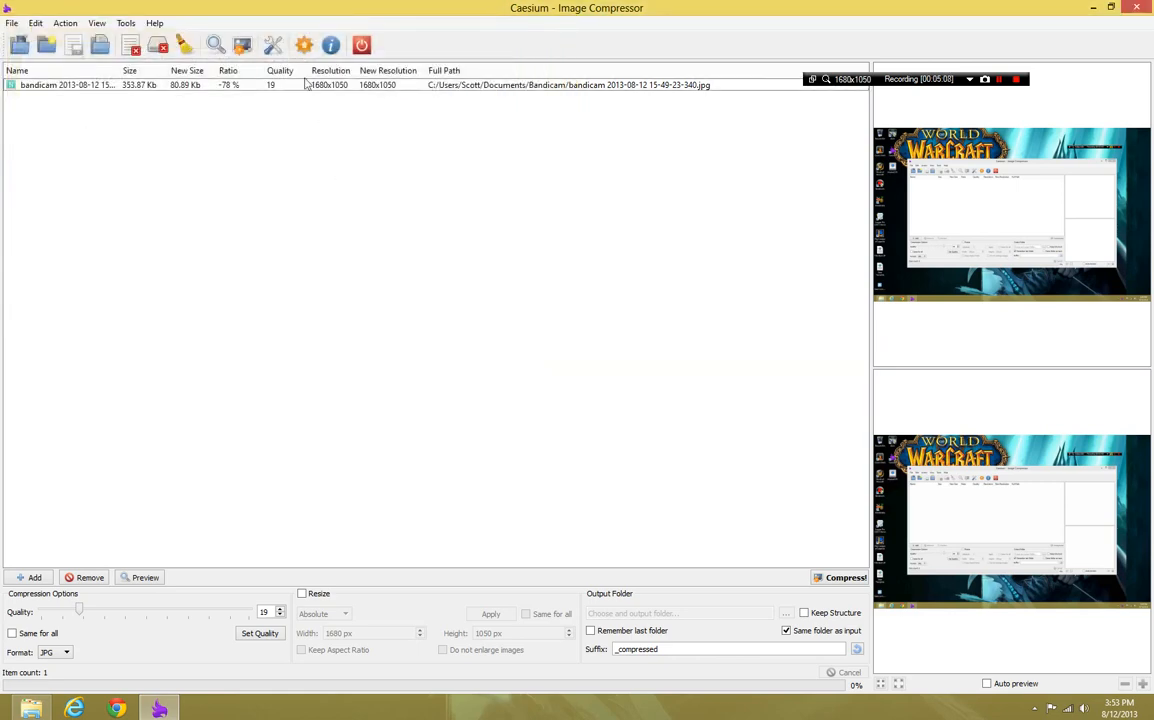
{"action": "left_click", "coordinate": [187, 50]}
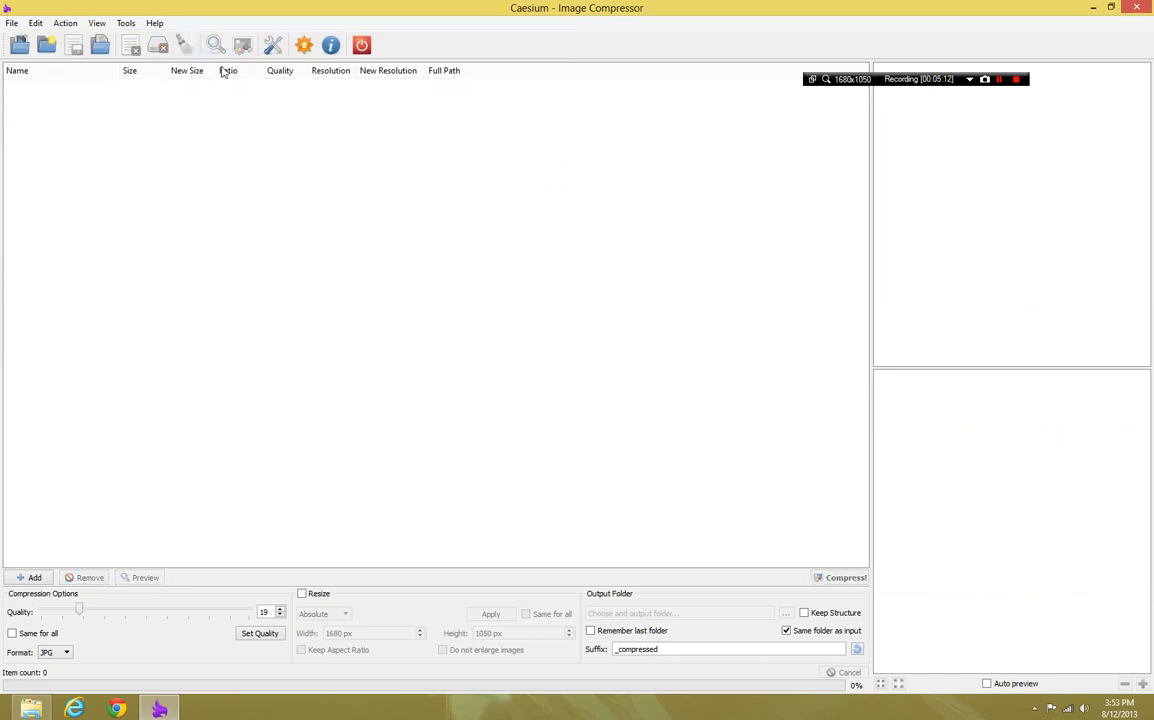
Open the preferences and apply the WindowsXP interface style
{"action": "left_click", "coordinate": [271, 47]}
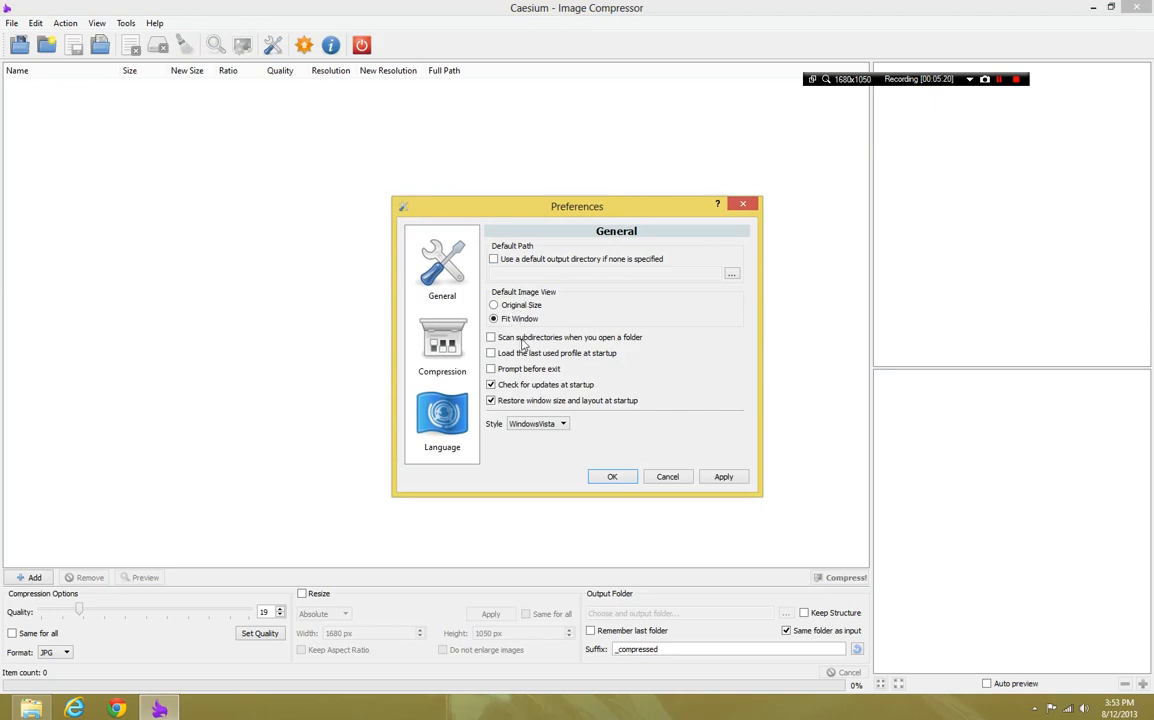
{"action": "left_click", "coordinate": [558, 425]}
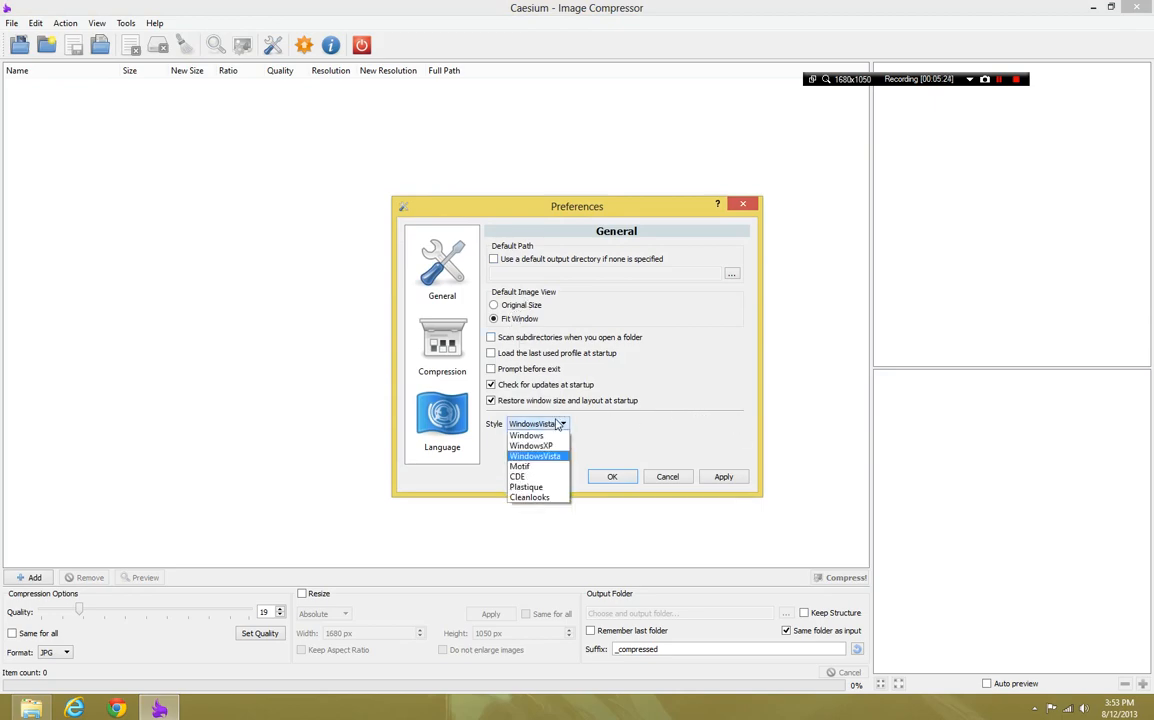
{"action": "left_click", "coordinate": [533, 445]}
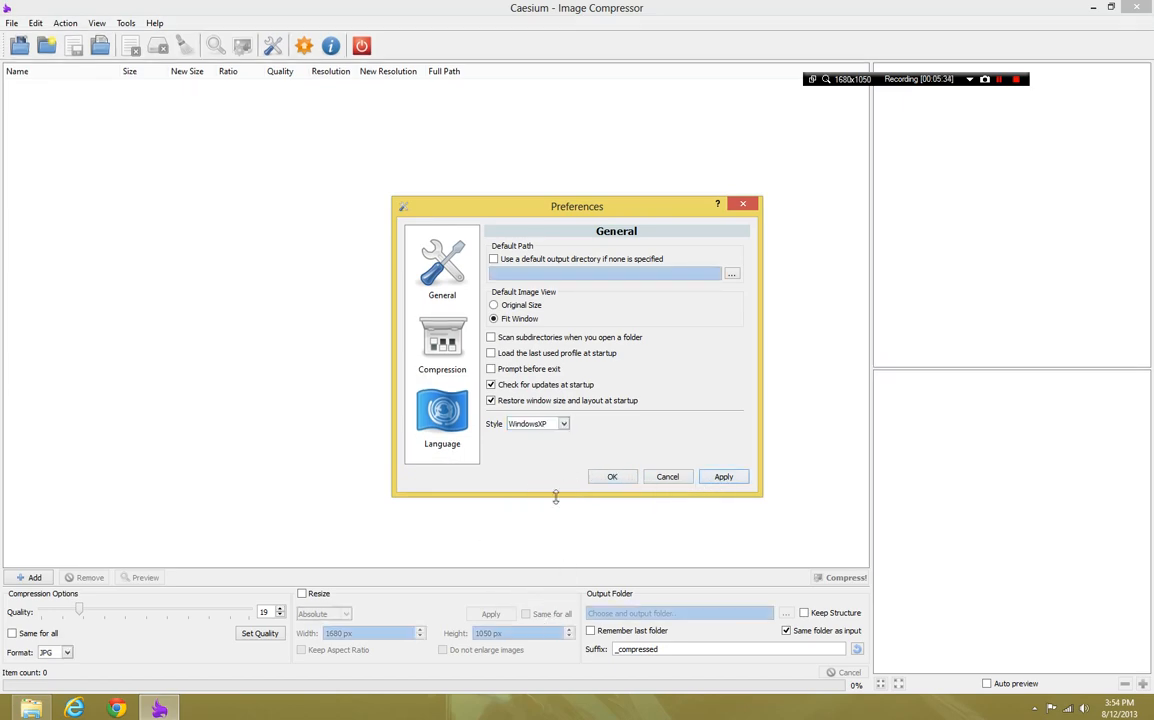
Apply the Windows interface style, leaving the option to restore window size and layout at startup enabled
{"action": "left_click", "coordinate": [491, 400]}
{"action": "left_click", "coordinate": [537, 423]}
{"action": "left_click", "coordinate": [530, 435]}
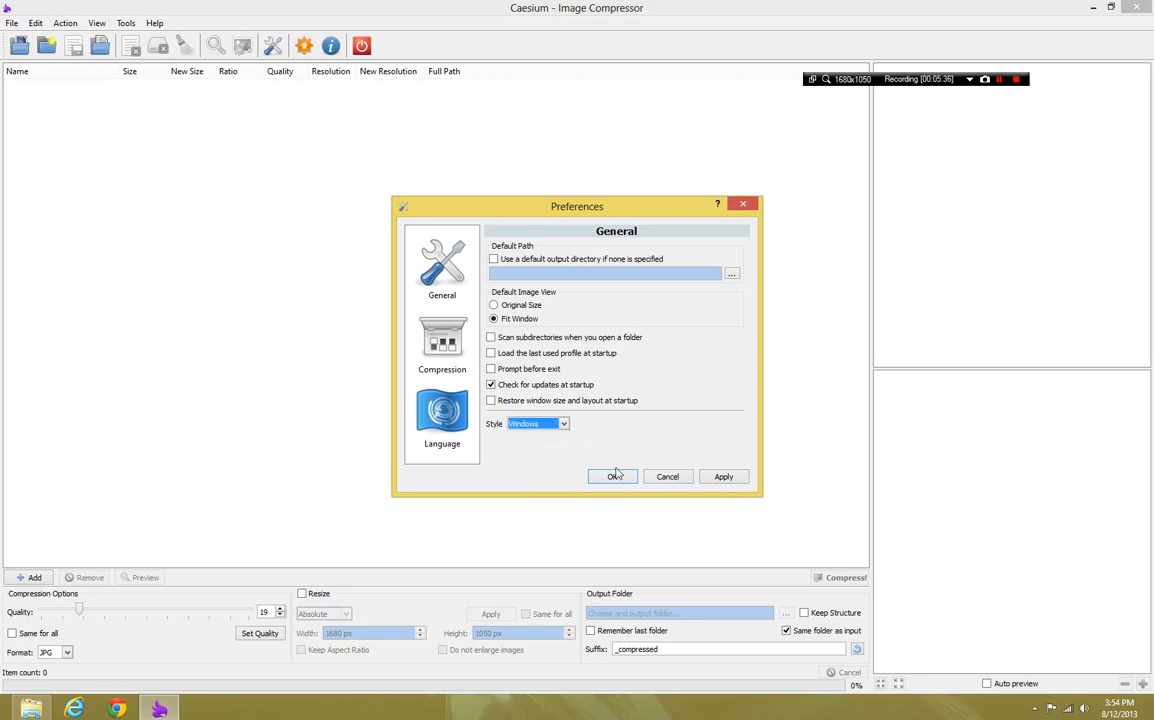
{"action": "left_click", "coordinate": [507, 403]}
{"action": "left_click", "coordinate": [723, 476]}
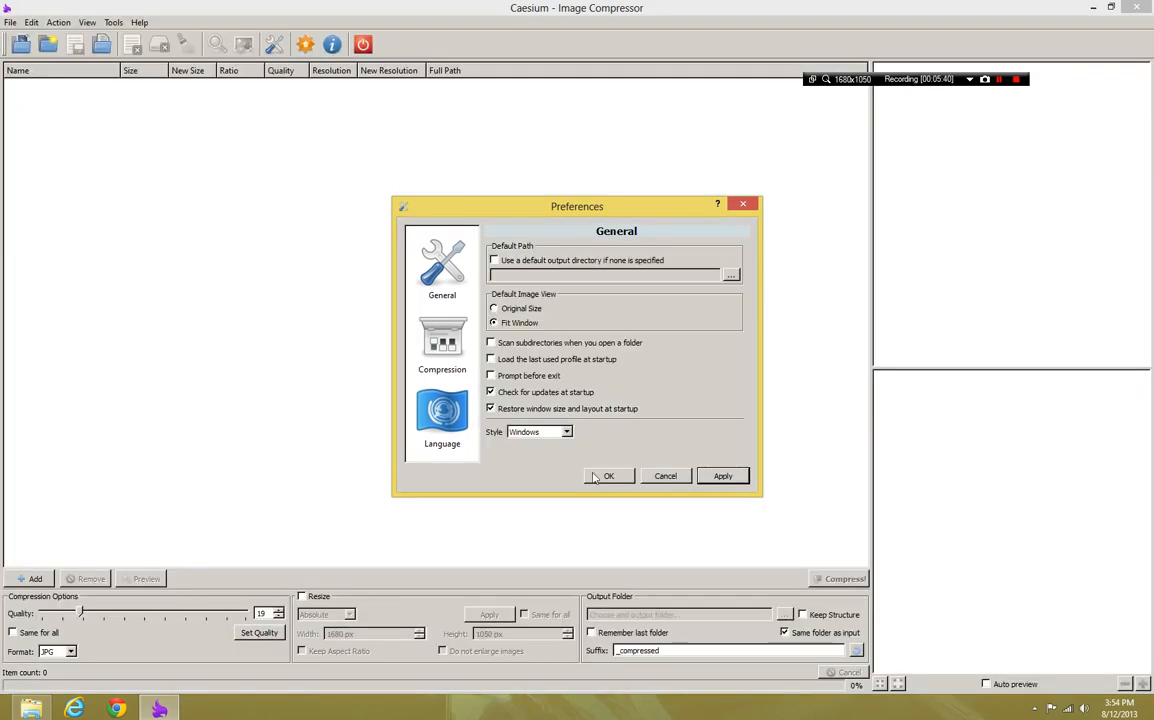
Apply the WindowsVista interface style in the preferences
{"action": "left_click", "coordinate": [567, 432]}
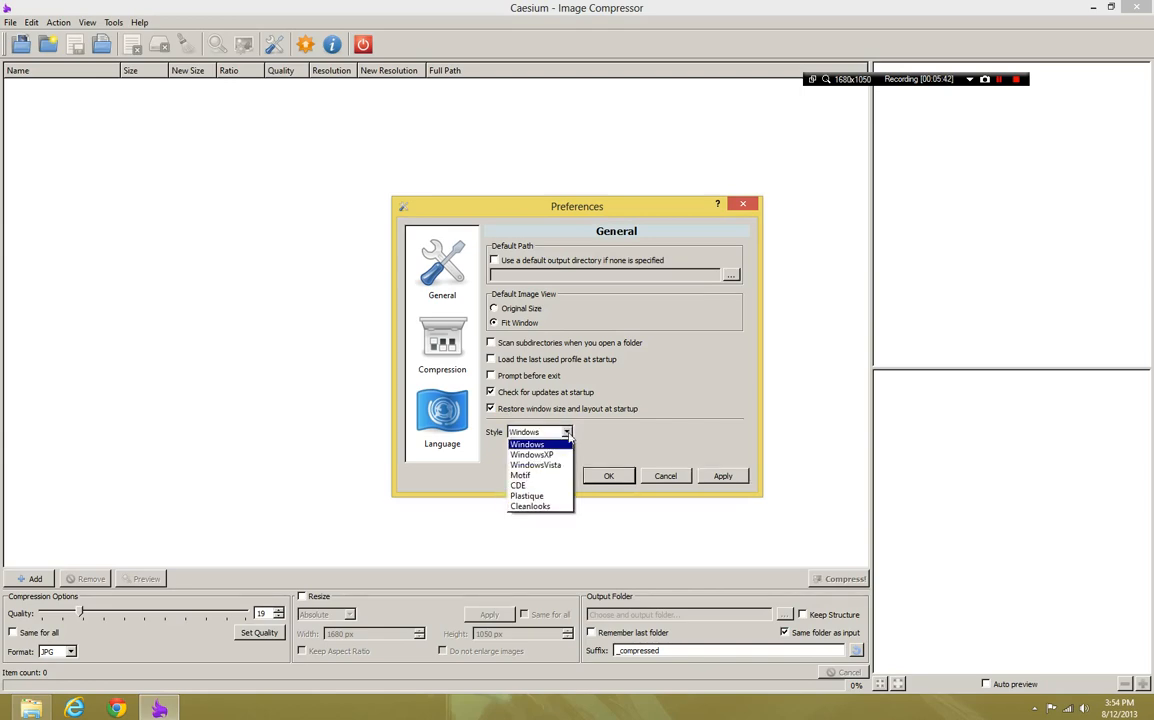
{"action": "left_click", "coordinate": [545, 463]}
{"action": "left_click", "coordinate": [723, 476]}
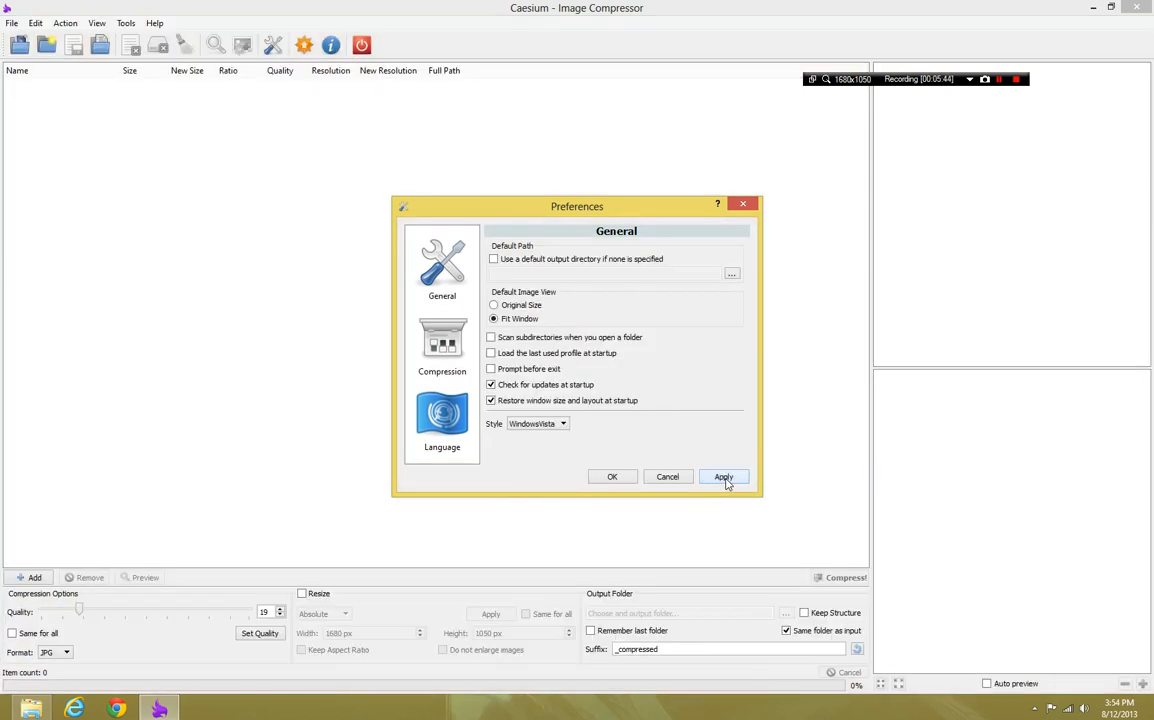
Select the Motif interface style and switch the choice back to WindowsVista
{"action": "left_click", "coordinate": [547, 427]}
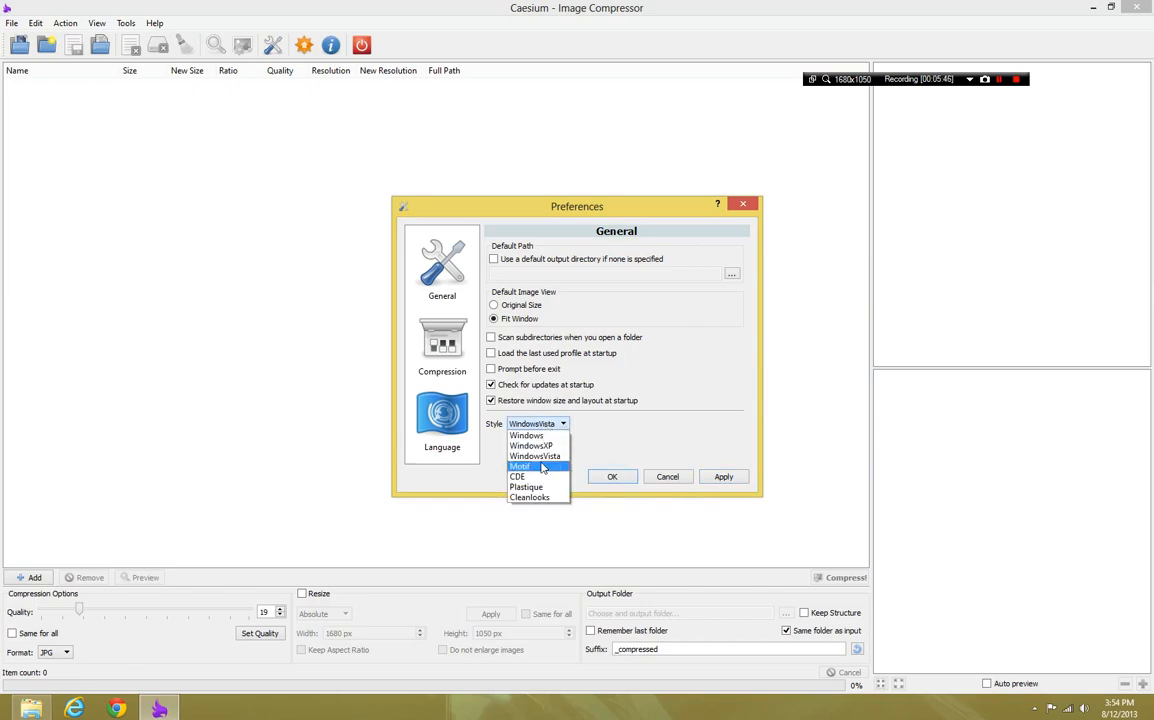
{"action": "left_click", "coordinate": [540, 474]}
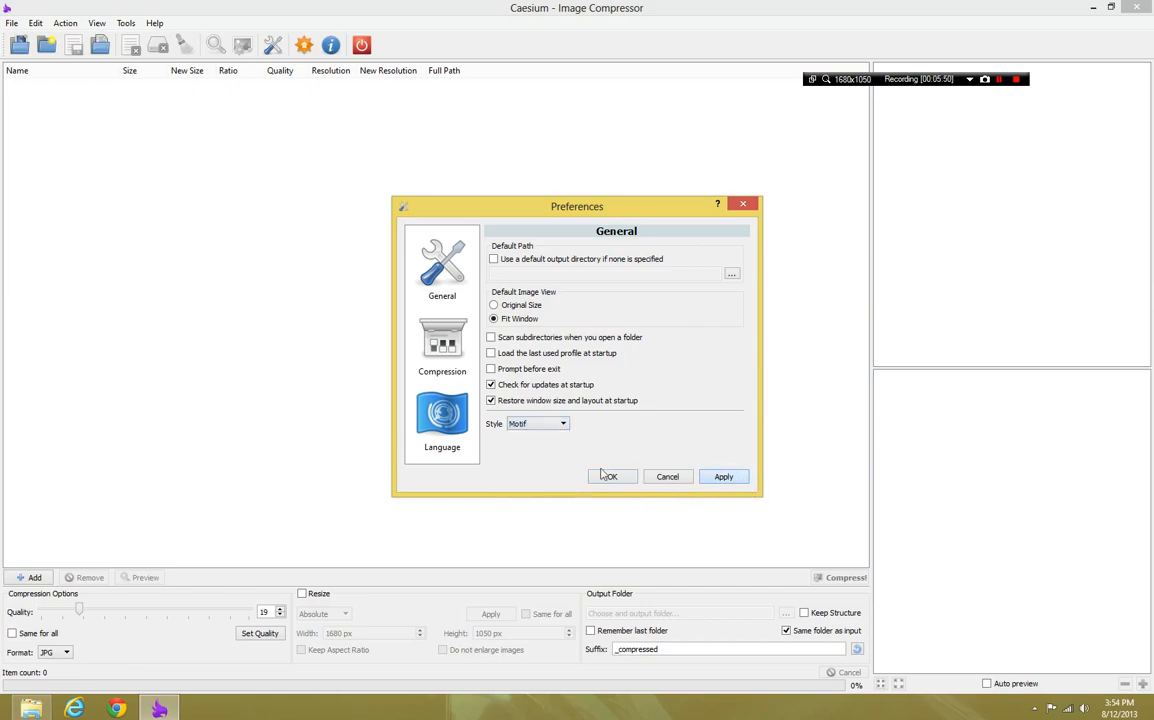
{"action": "left_click", "coordinate": [560, 425]}
{"action": "left_click", "coordinate": [549, 457]}
In the compression preferences, enable skipping when the output size is greater than the original, leaving deletion of the original file off
{"action": "left_click", "coordinate": [450, 349]}
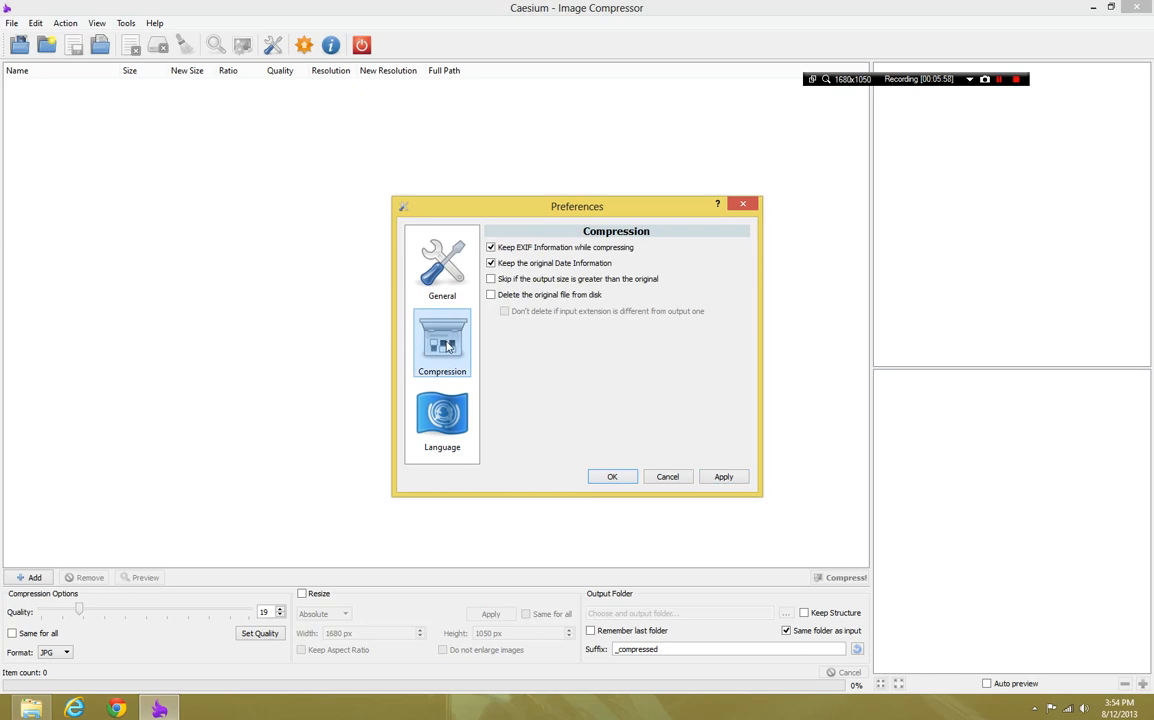
{"action": "left_click", "coordinate": [522, 279]}
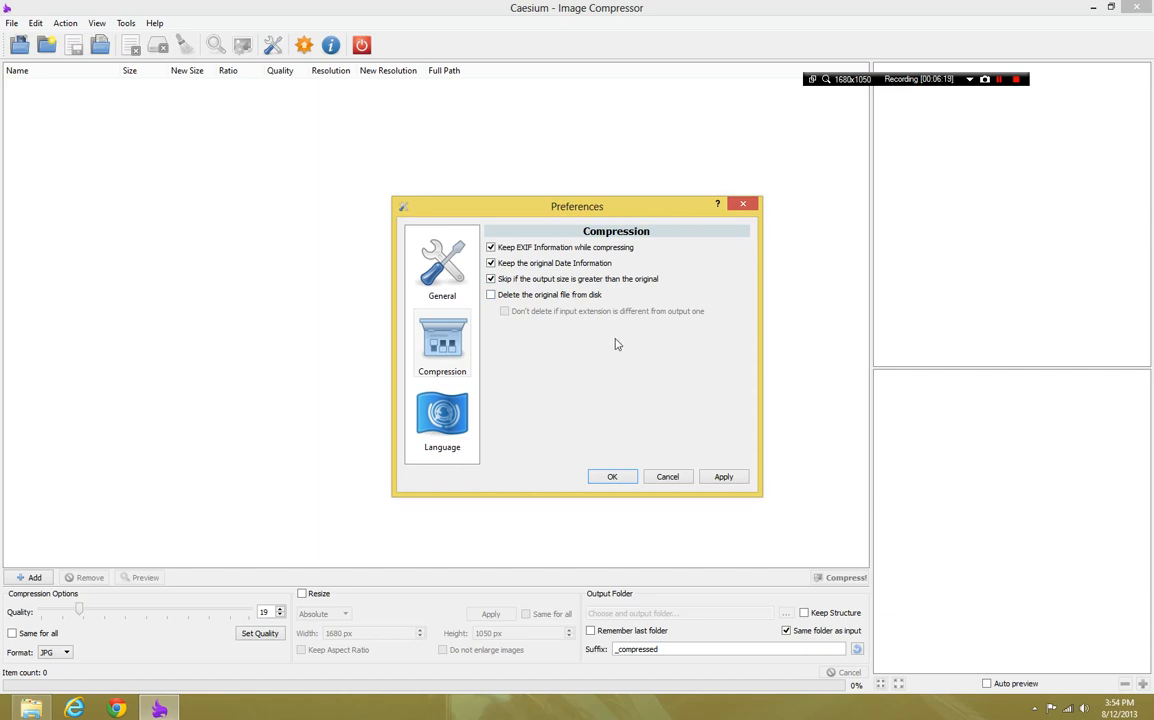
{"action": "left_click", "coordinate": [572, 298]}
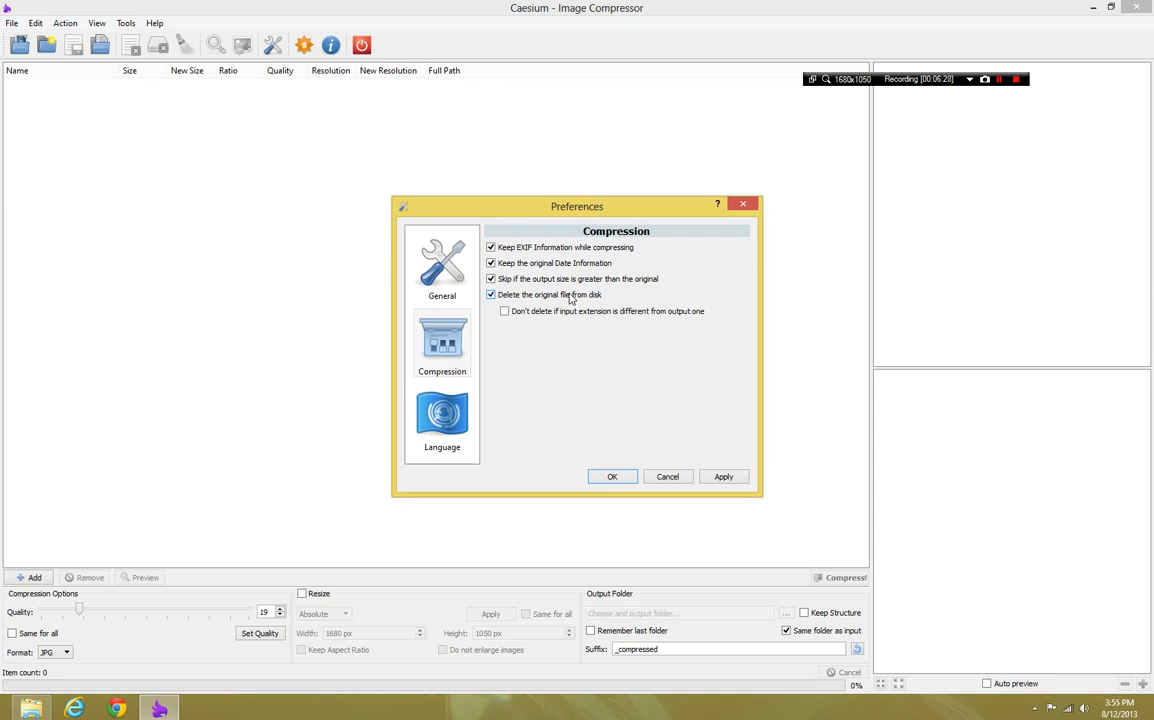
{"action": "left_click", "coordinate": [572, 296]}
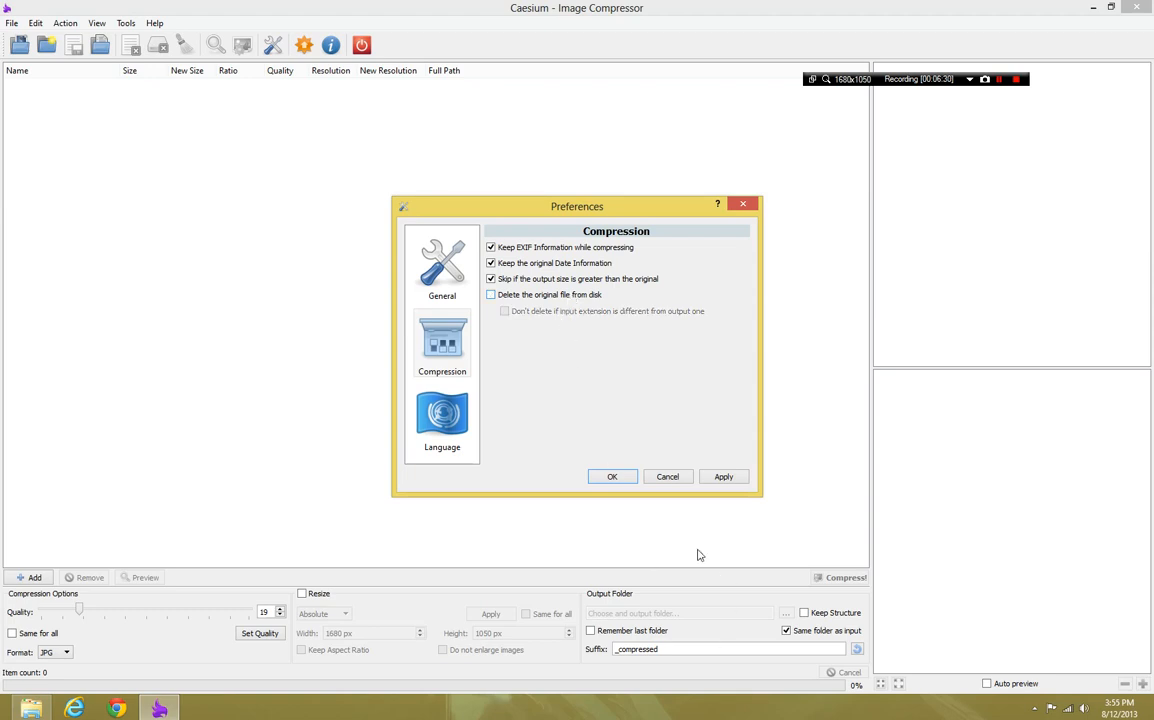
Look at the available interface languages, return to the compression preferences and accept the settings
{"action": "left_click", "coordinate": [452, 448]}
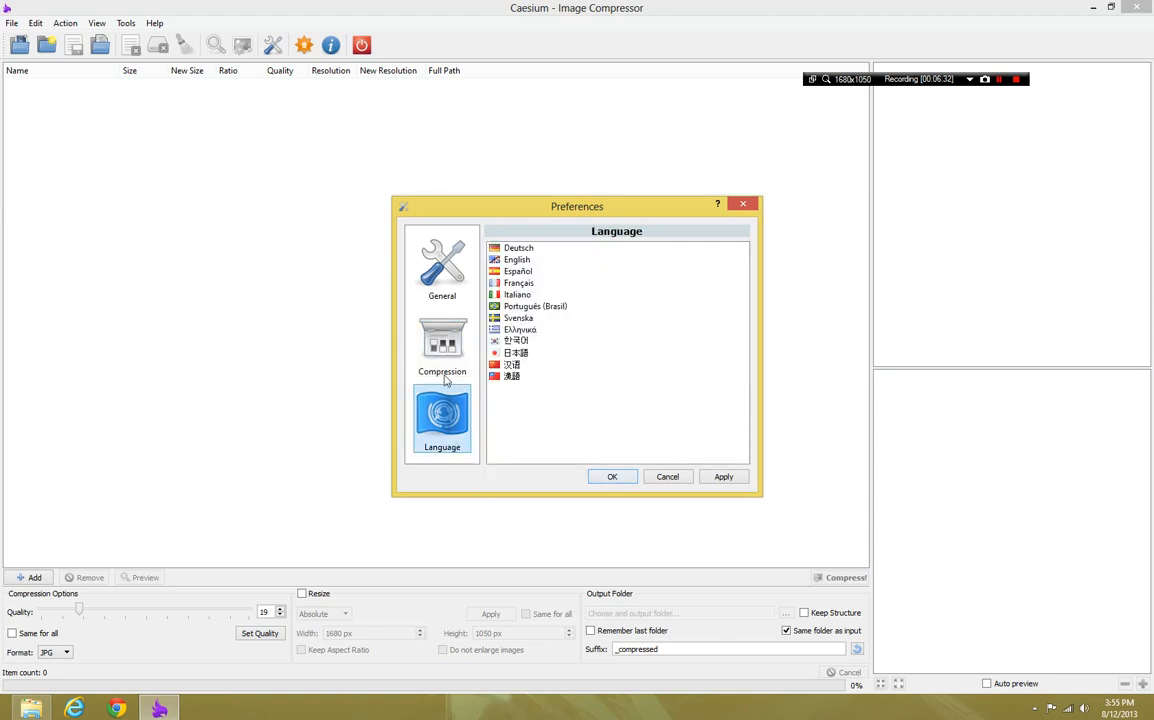
{"action": "left_click", "coordinate": [447, 376]}
{"action": "left_click", "coordinate": [610, 477]}
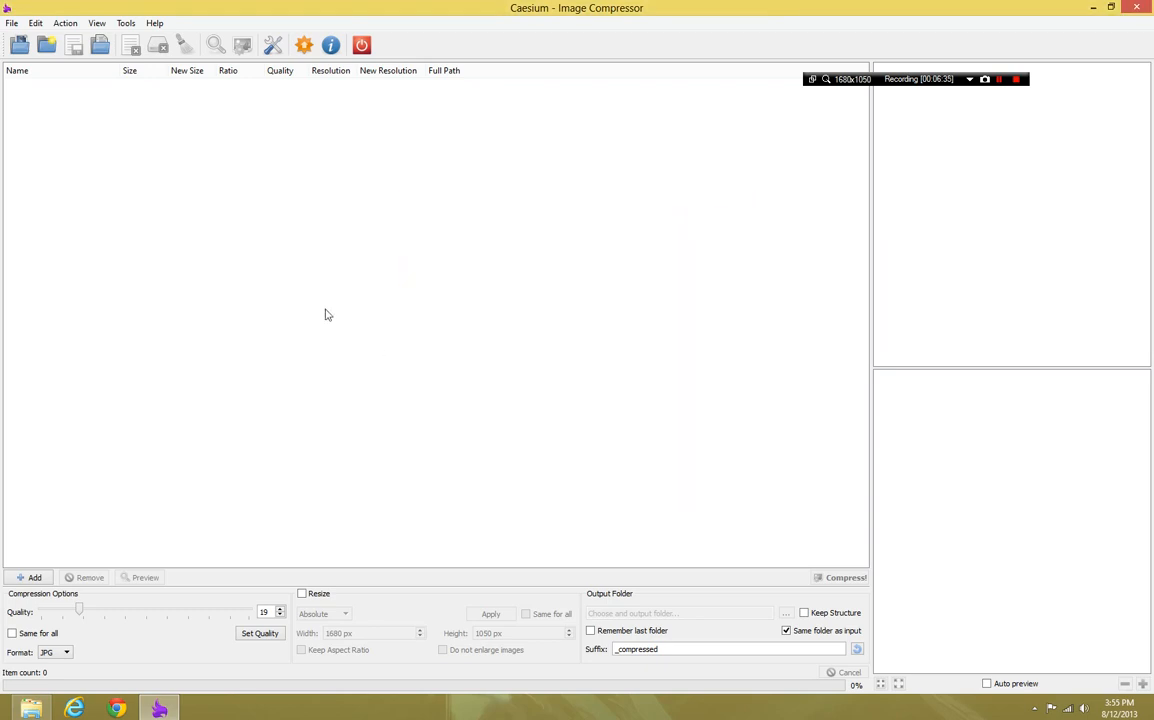
Look at the dialog for saving a Caesium profile and cancel it
{"action": "left_click", "coordinate": [11, 22]}
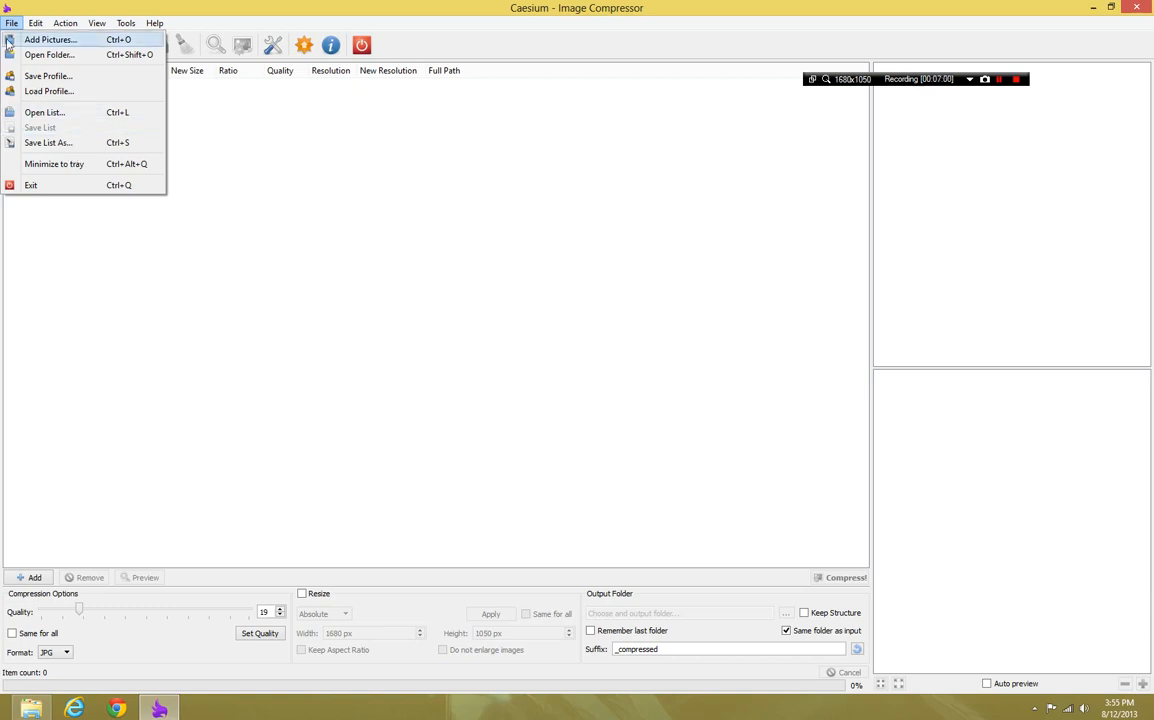
{"action": "left_click", "coordinate": [37, 78]}
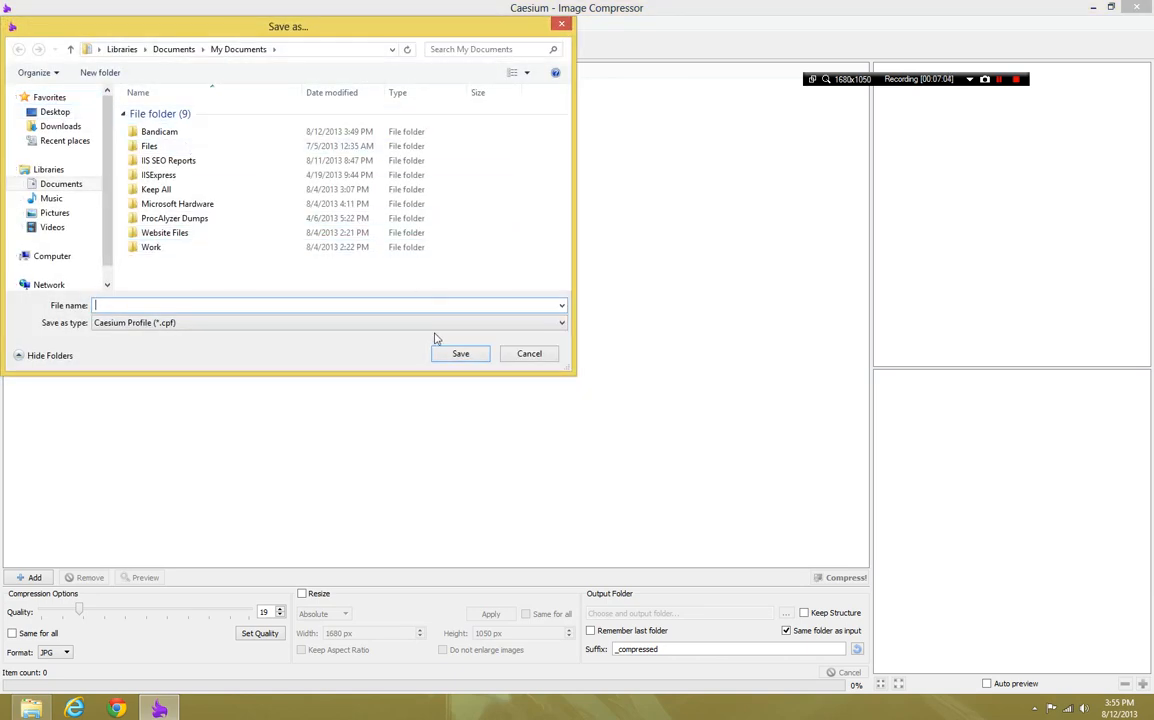
{"action": "left_click", "coordinate": [524, 353]}
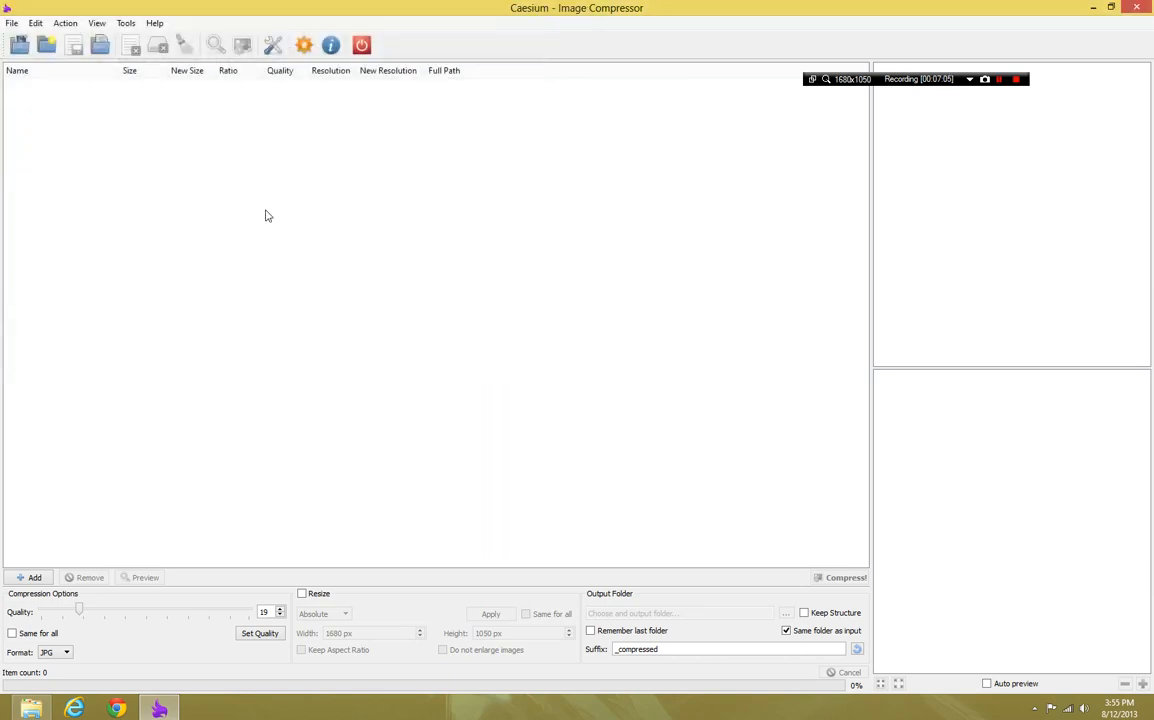
Load all images from the Bandicam folder in Documents into the compression list
{"action": "left_click", "coordinate": [47, 45]}
{"action": "left_click", "coordinate": [62, 184]}
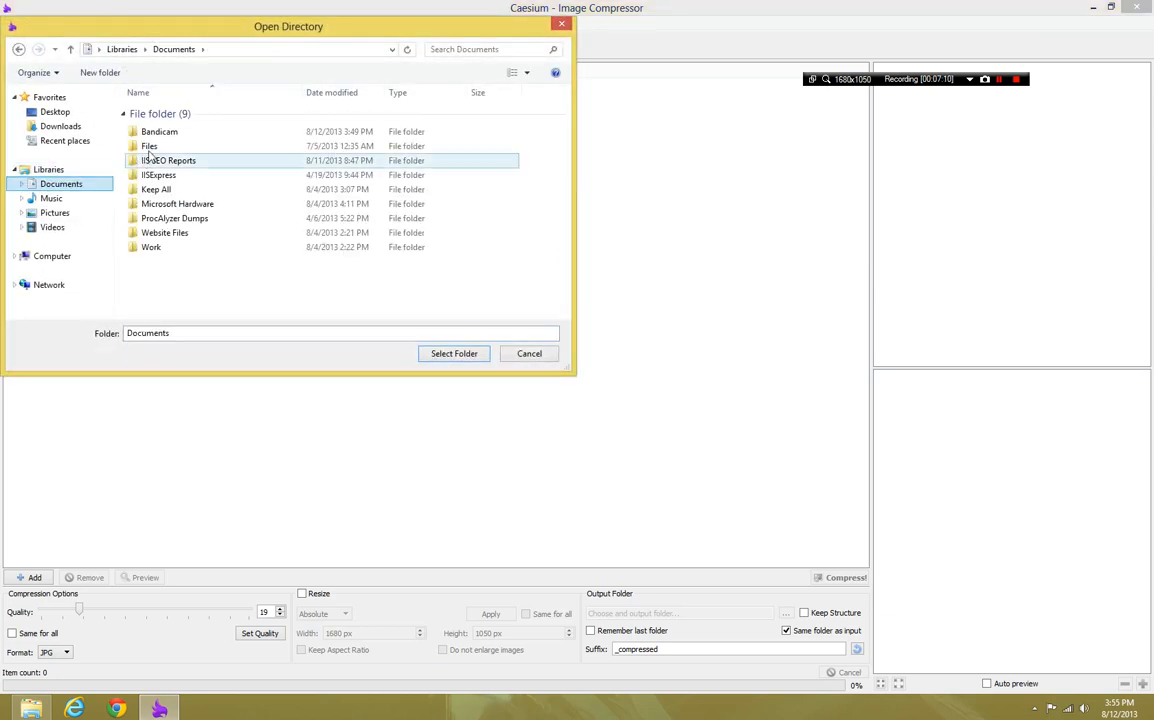
{"action": "left_click", "coordinate": [162, 133]}
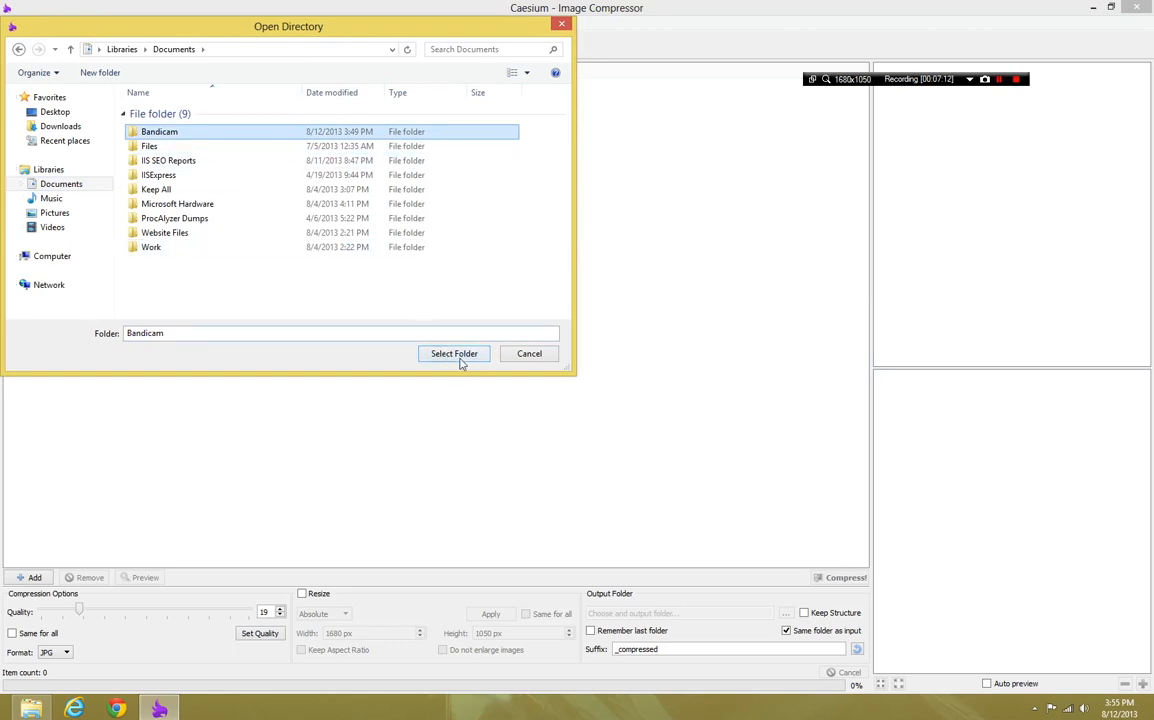
{"action": "left_click", "coordinate": [459, 356]}
Look through the loaded screenshots one by one, comparing their sizes and original previews
{"action": "left_click", "coordinate": [140, 108]}
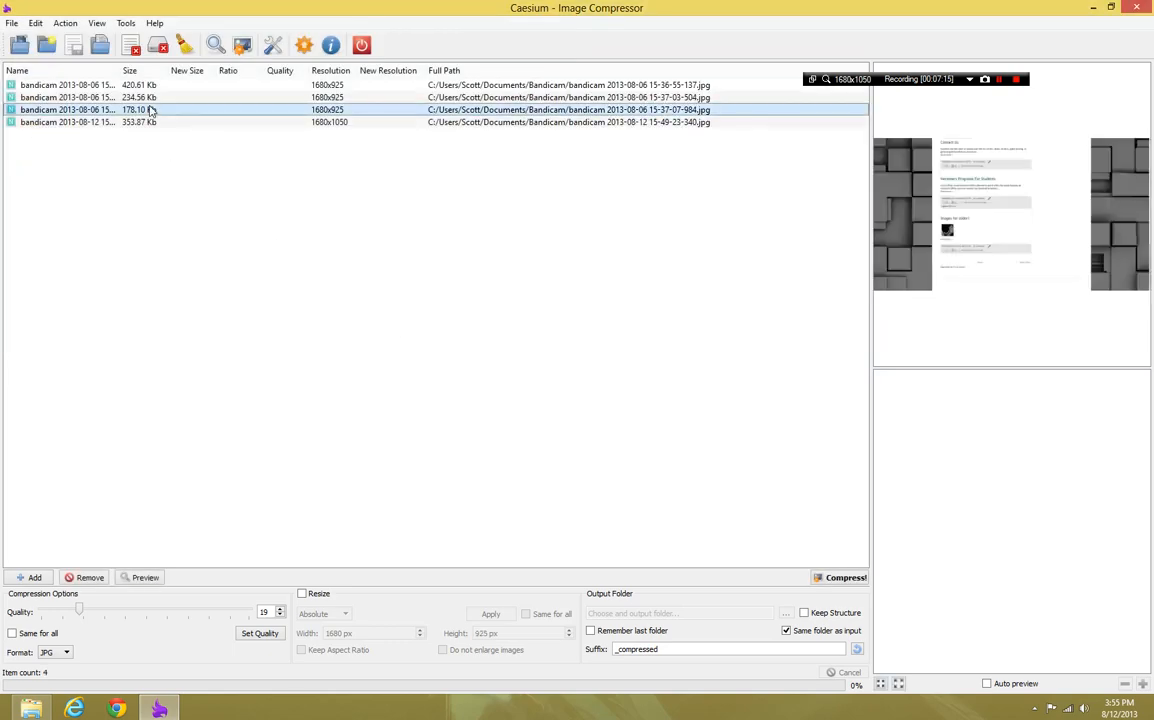
{"action": "left_click", "coordinate": [132, 85]}
{"action": "left_click", "coordinate": [217, 98]}
{"action": "left_click", "coordinate": [217, 109]}
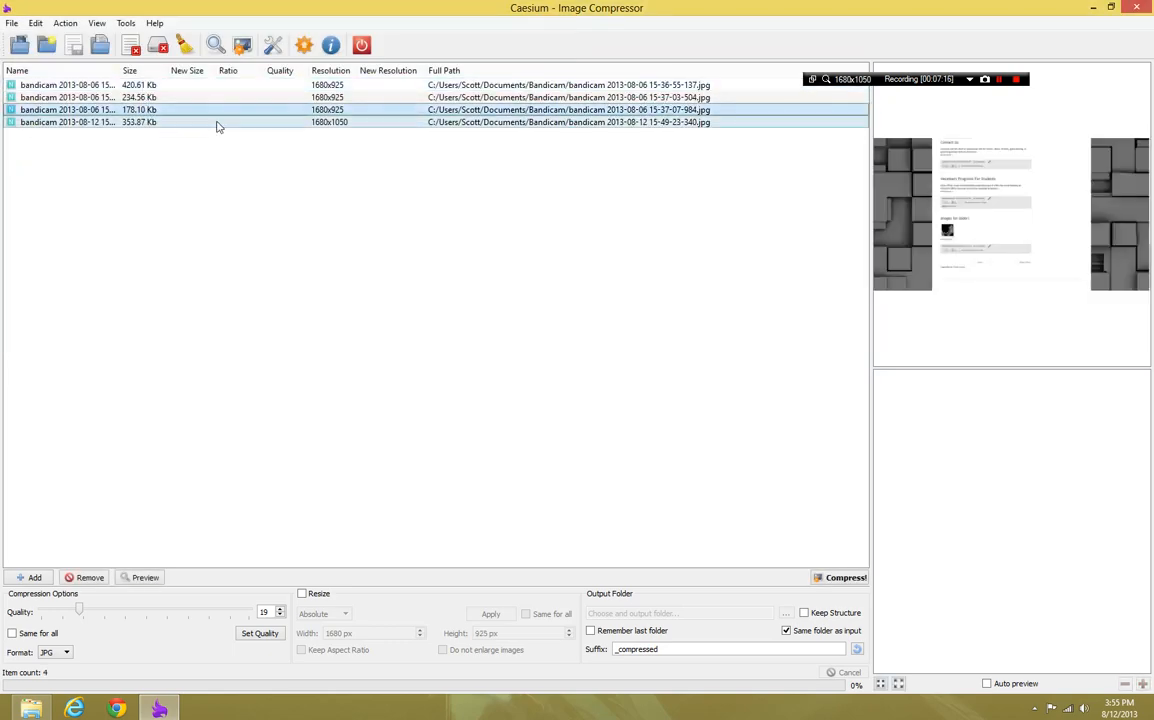
{"action": "left_click", "coordinate": [216, 120]}
{"action": "left_click", "coordinate": [201, 108]}
{"action": "left_click", "coordinate": [190, 97]}
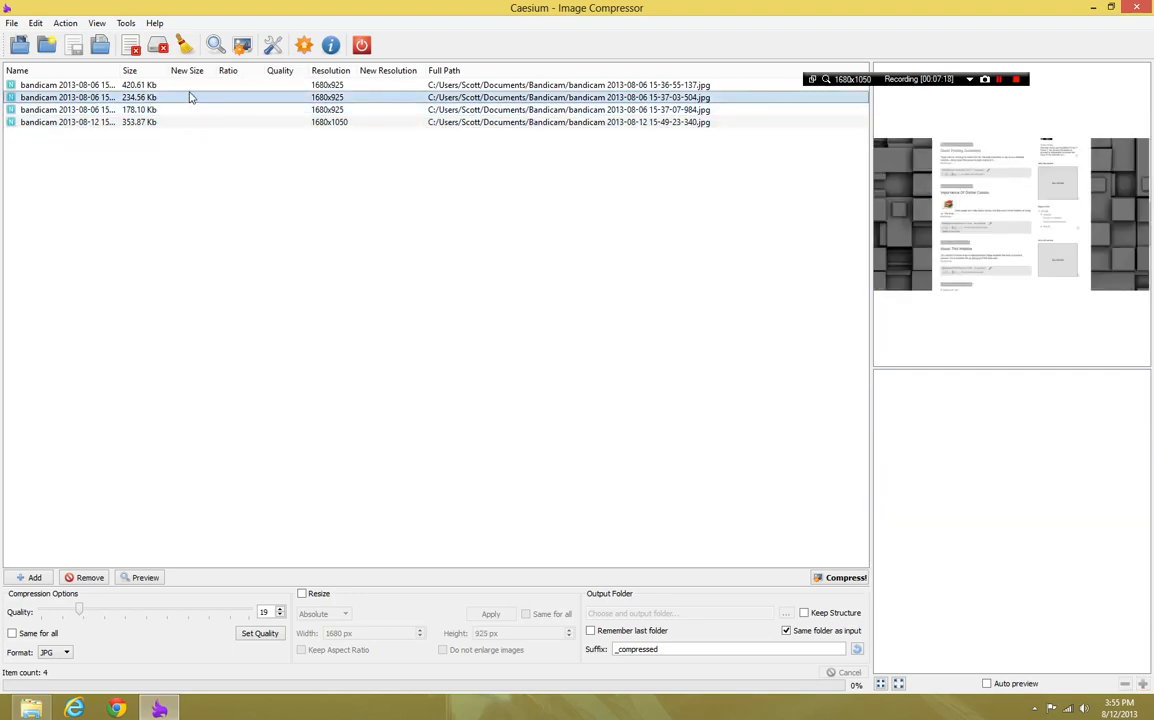
{"action": "left_click", "coordinate": [180, 122]}
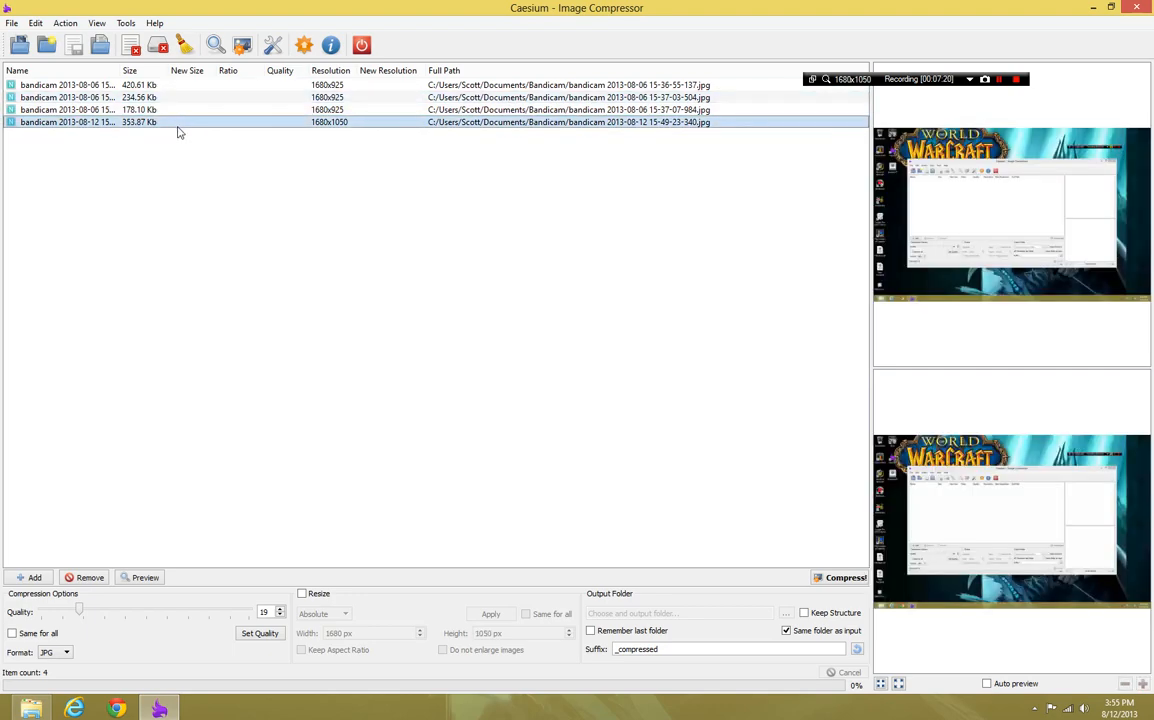
{"action": "left_click", "coordinate": [150, 97]}
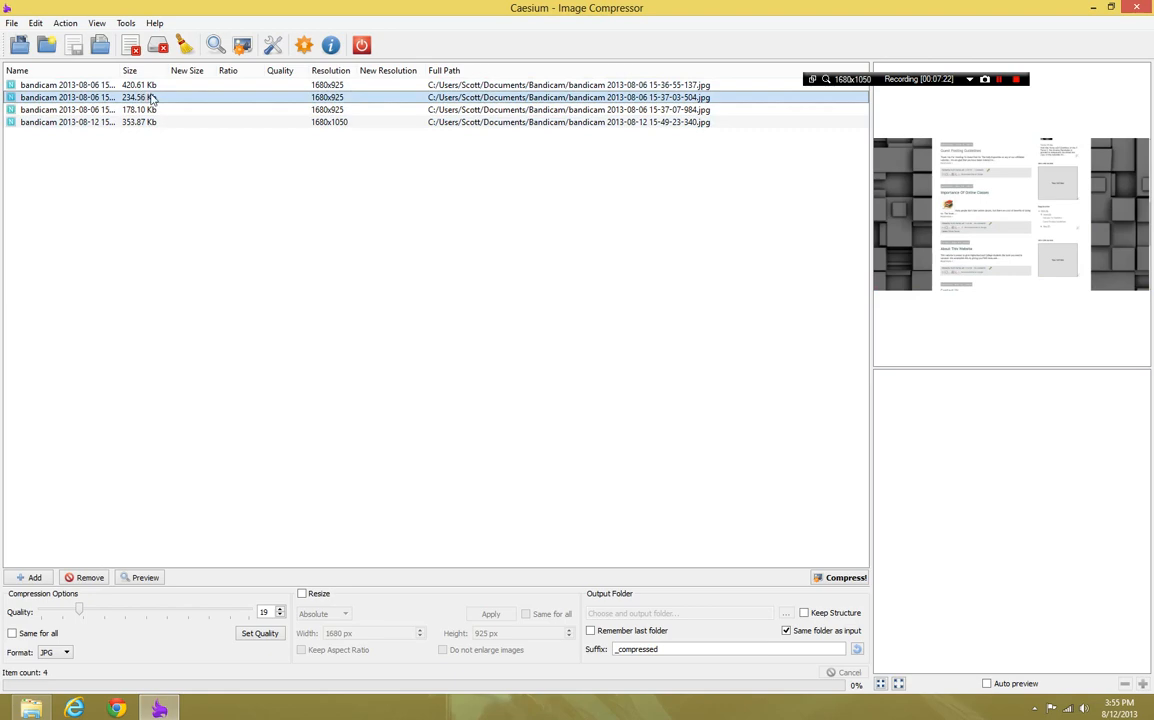
{"action": "left_click_drag", "start_coordinate": [160, 108], "coordinate": [150, 123]}
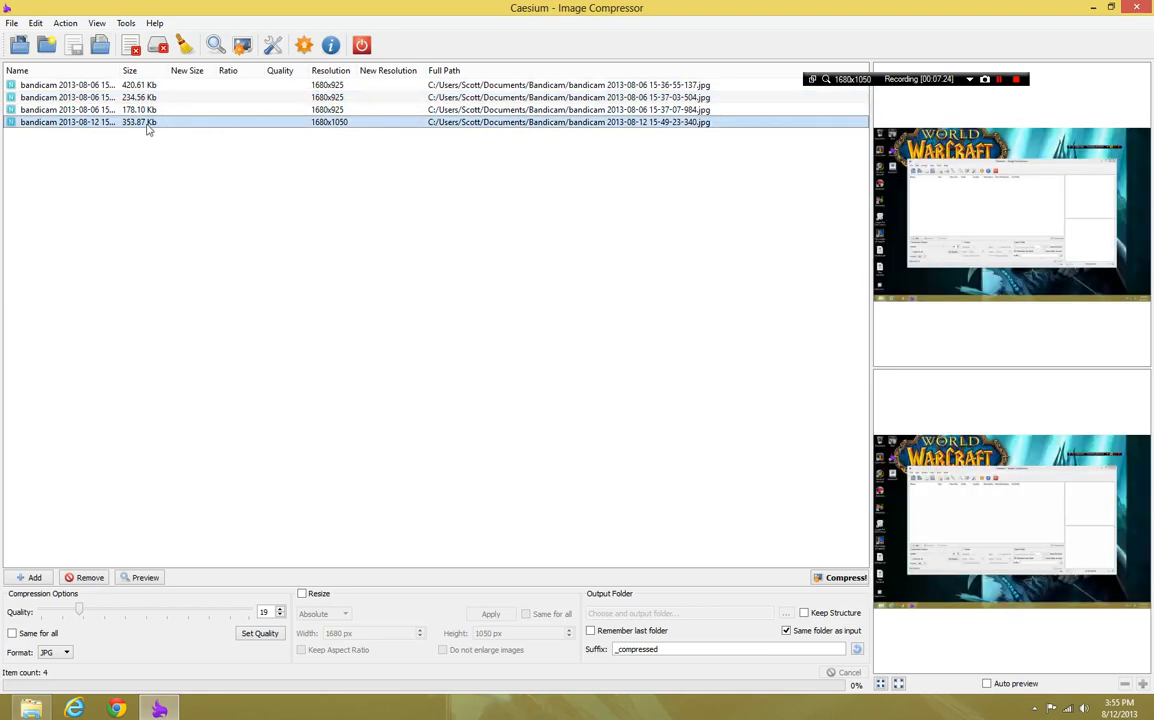
{"action": "left_click", "coordinate": [161, 98], "text": "ctrl"}
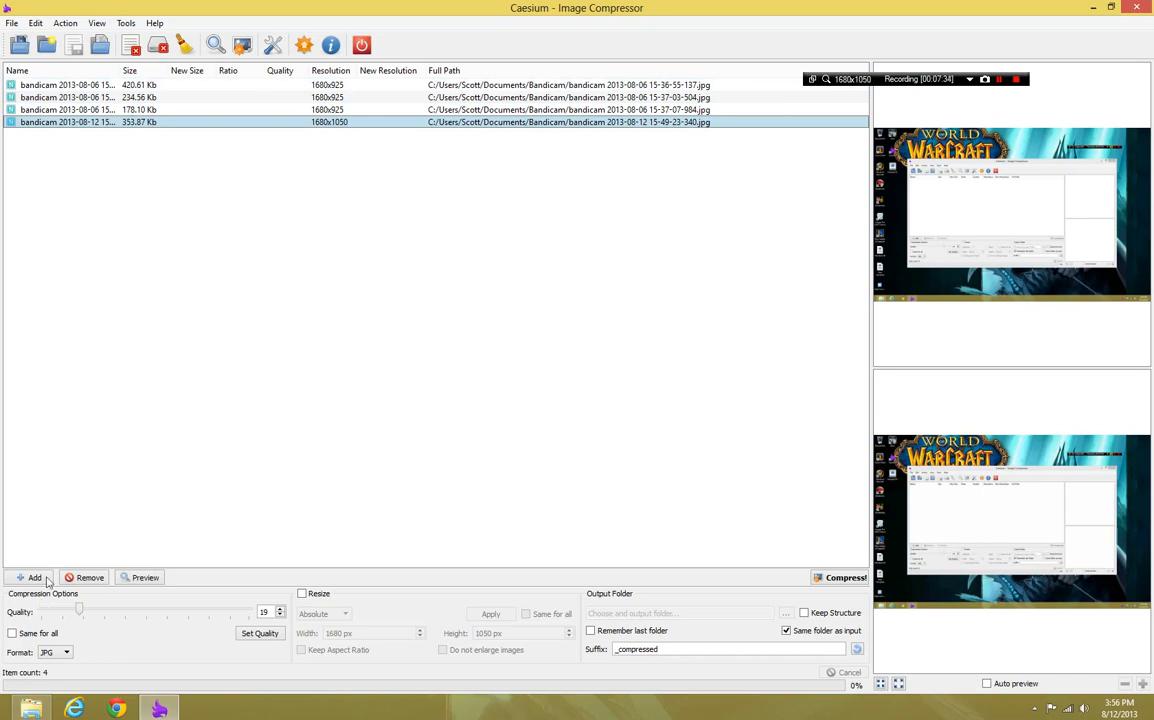
Examine the actions available for the first image and view the other screenshots in the list
{"action": "right_click", "coordinate": [148, 88]}
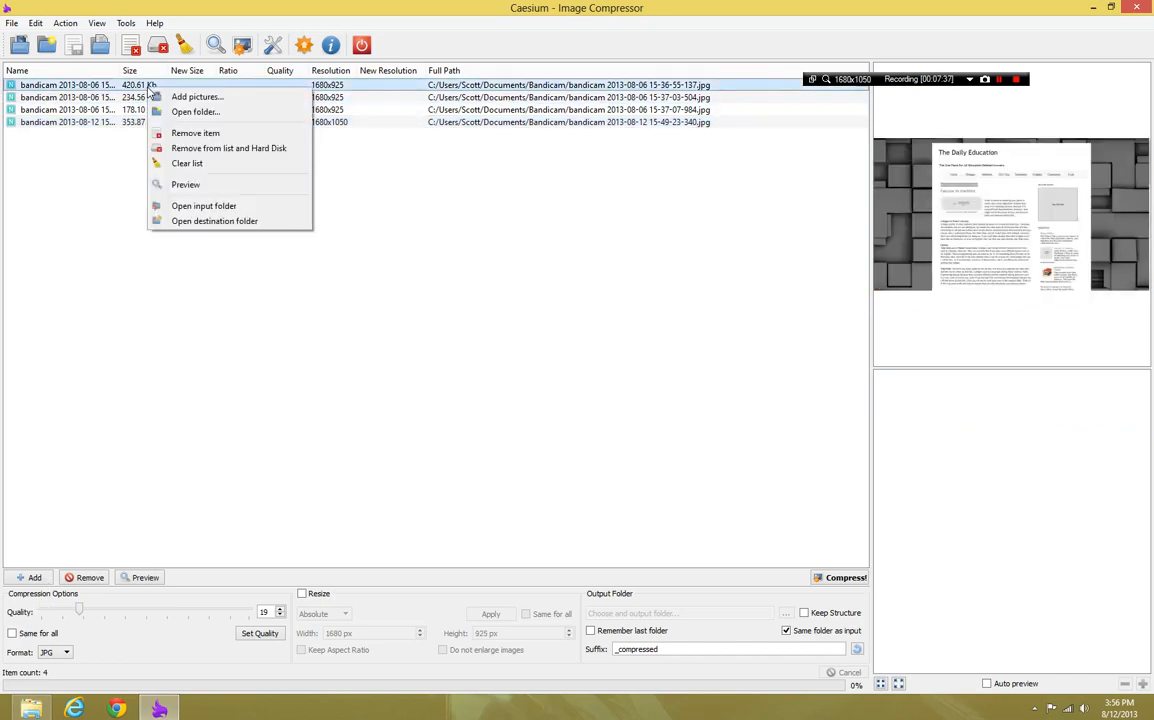
{"action": "left_click", "coordinate": [110, 175]}
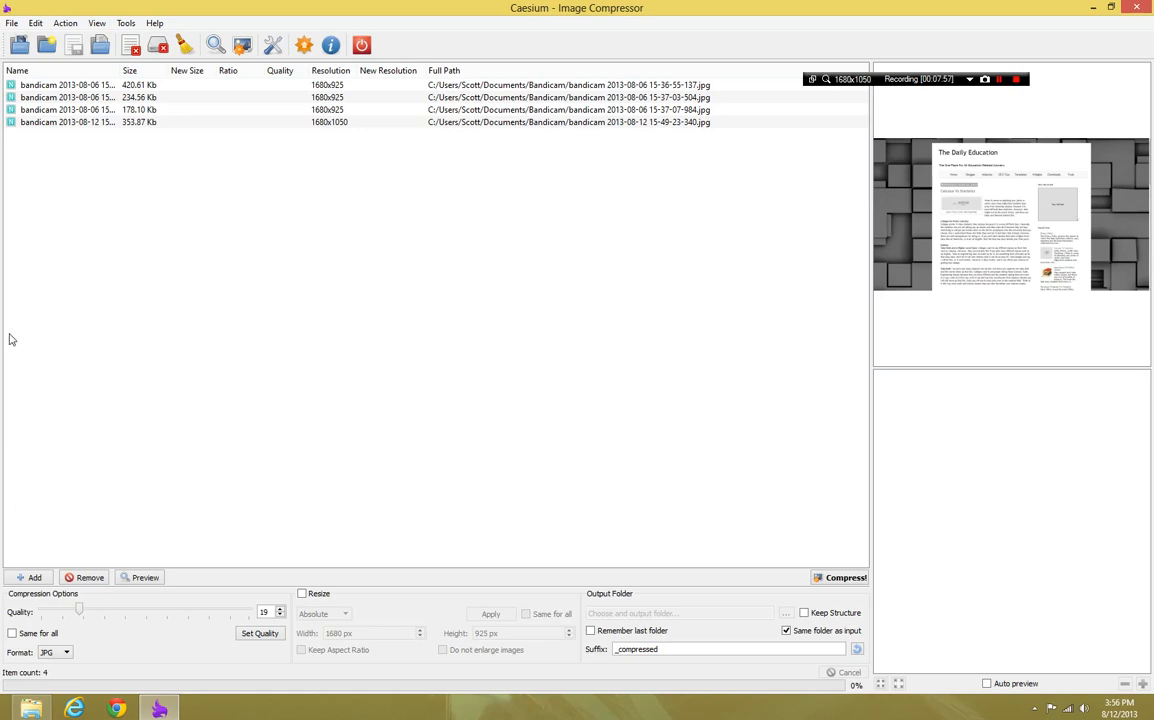
{"action": "left_click", "coordinate": [33, 97]}
{"action": "left_click", "coordinate": [25, 121]}
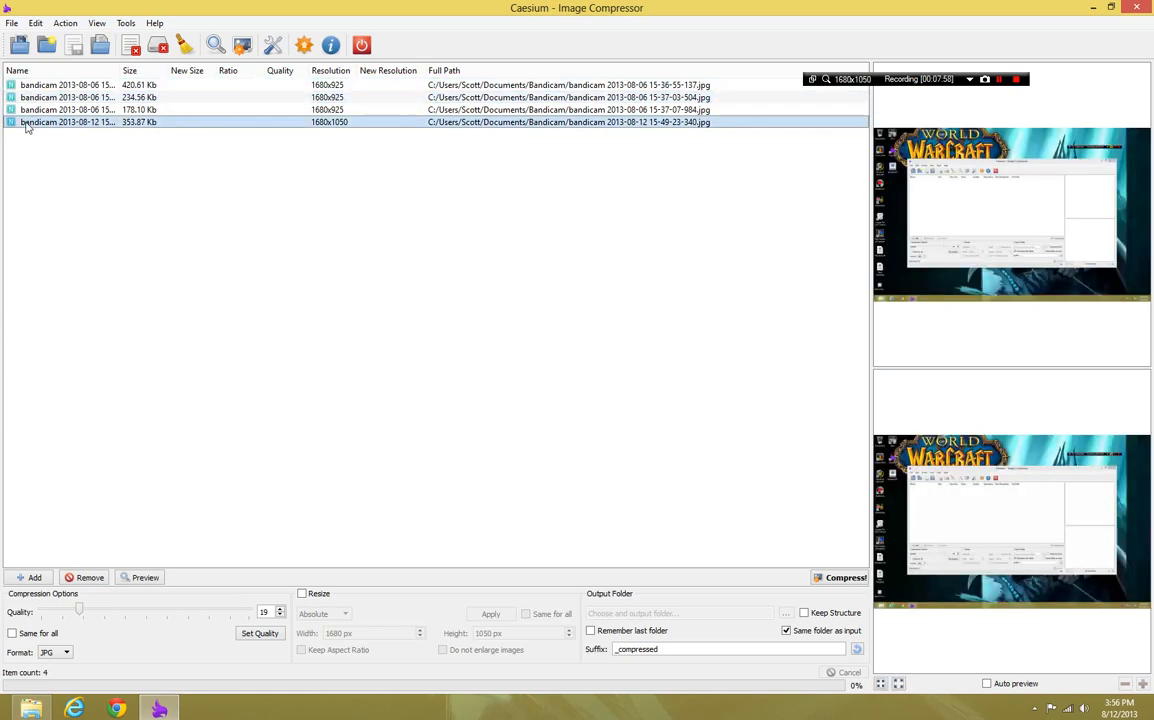
{"action": "left_click", "coordinate": [45, 109]}
Assign a compression quality of 19 to each of the four images individually
{"action": "left_click", "coordinate": [100, 122]}
{"action": "left_click", "coordinate": [275, 637]}
{"action": "left_click", "coordinate": [247, 110]}
{"action": "left_click", "coordinate": [255, 633]}
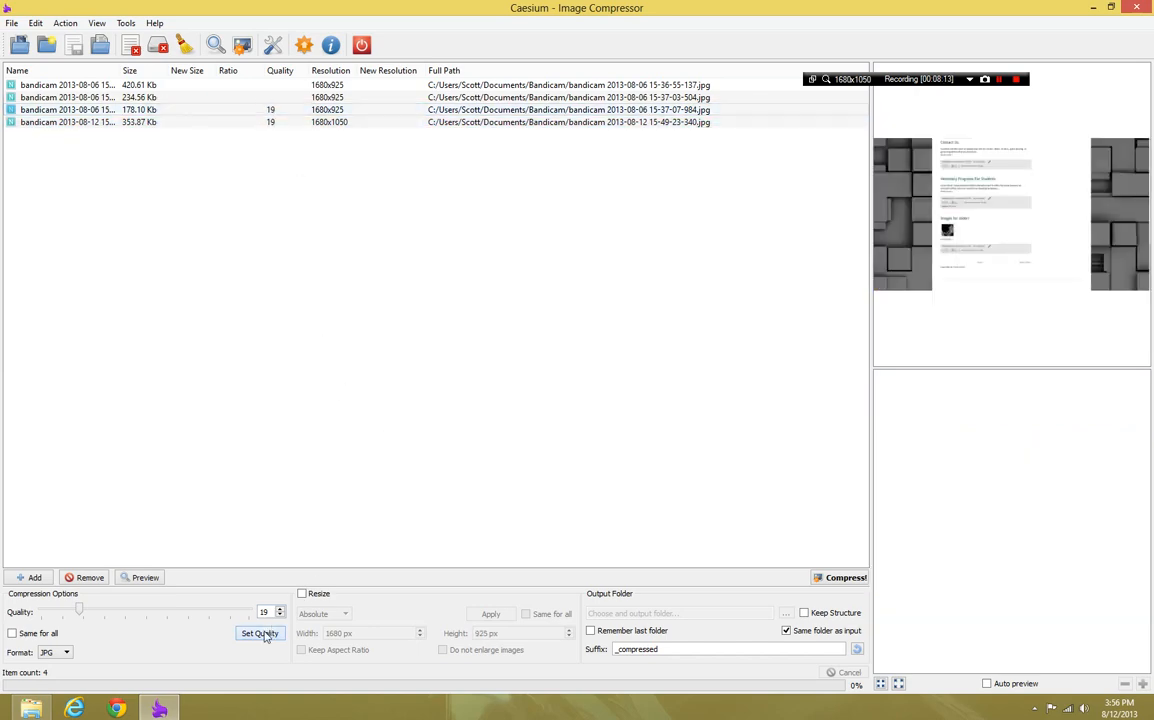
{"action": "left_click", "coordinate": [233, 108]}
{"action": "left_click", "coordinate": [215, 85]}
{"action": "left_click", "coordinate": [228, 97]}
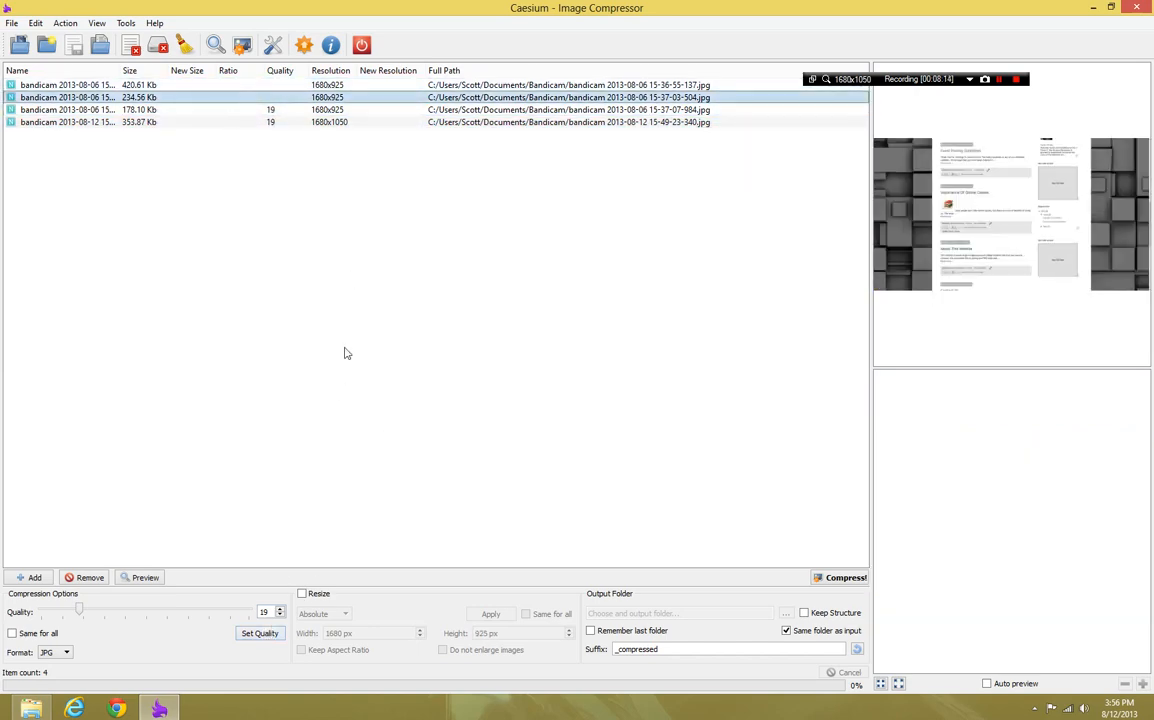
{"action": "left_click", "coordinate": [262, 634]}
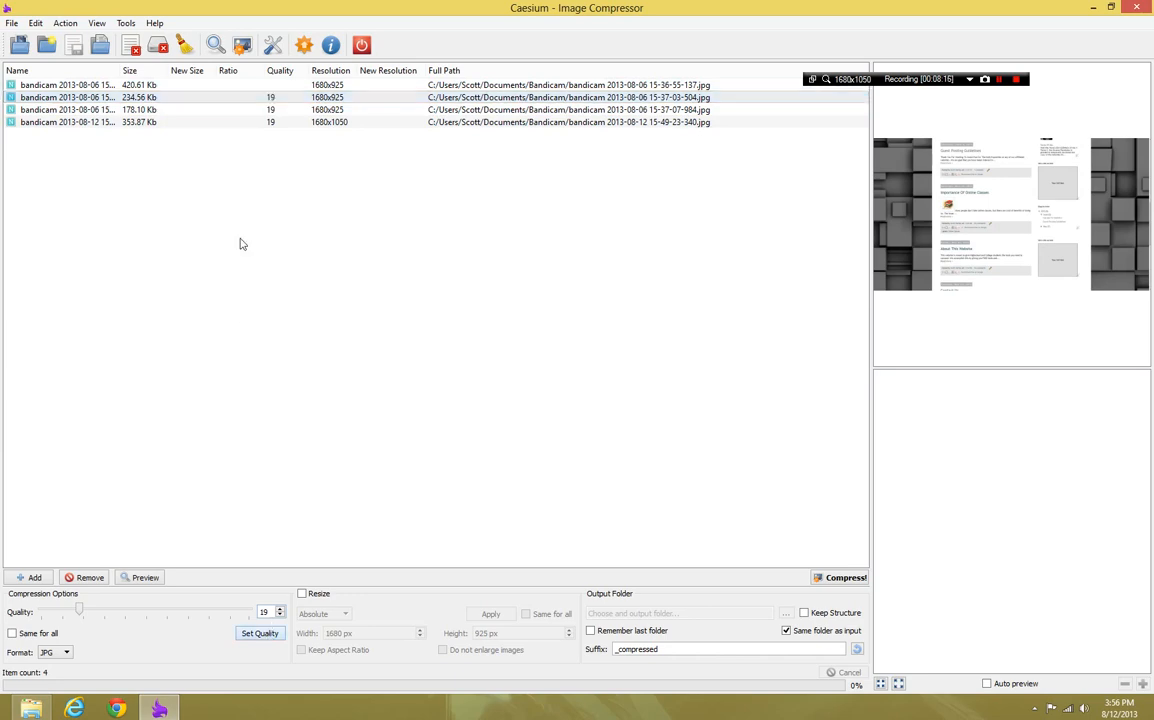
{"action": "left_click", "coordinate": [222, 85]}
{"action": "left_click", "coordinate": [258, 634]}
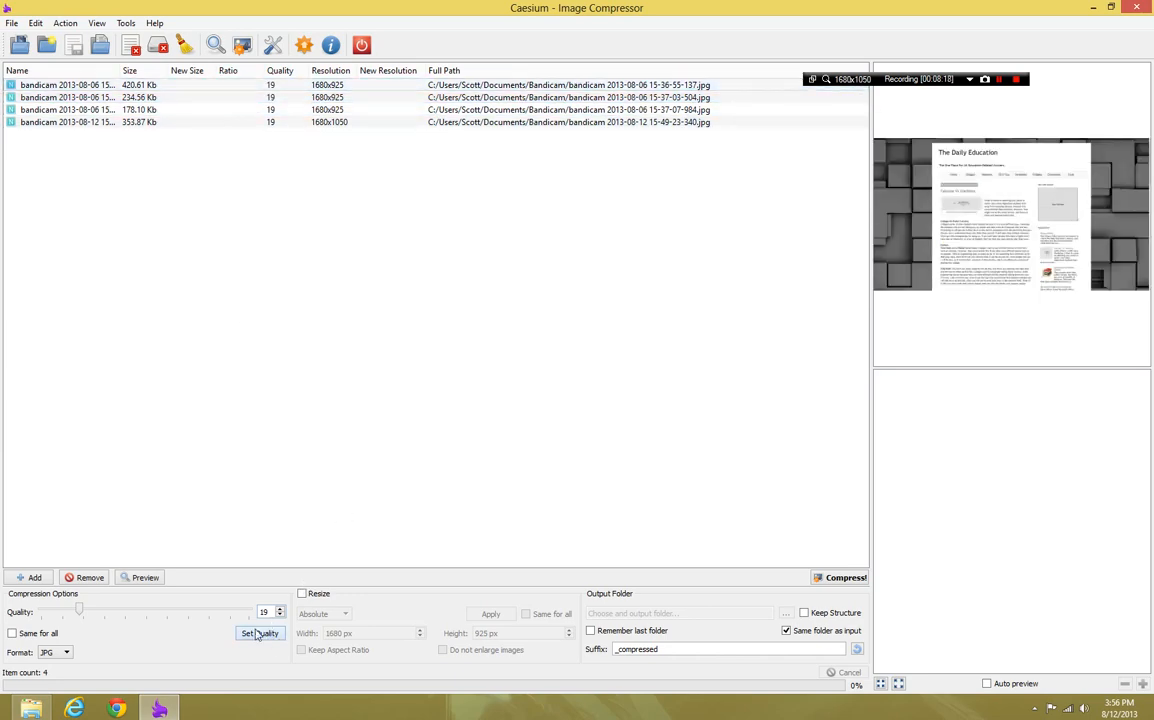
Generate the compression preview for each of the four images in turn
{"action": "left_click", "coordinate": [143, 577]}
{"action": "left_click", "coordinate": [219, 98]}
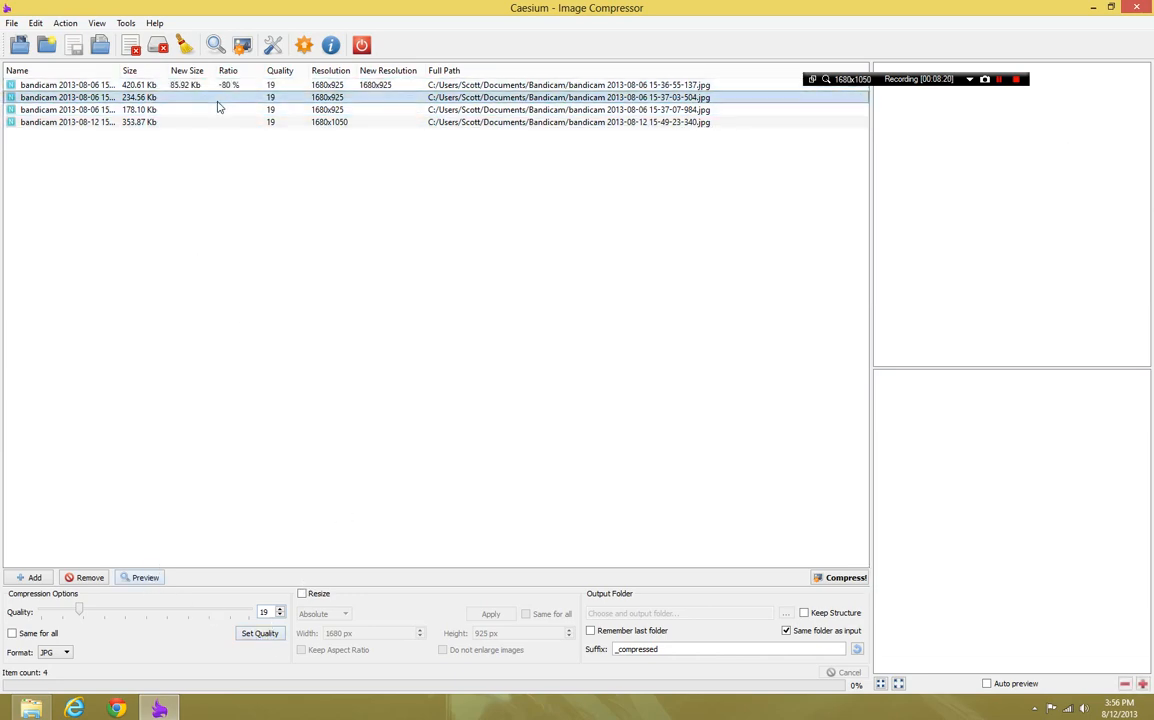
{"action": "left_click", "coordinate": [146, 577]}
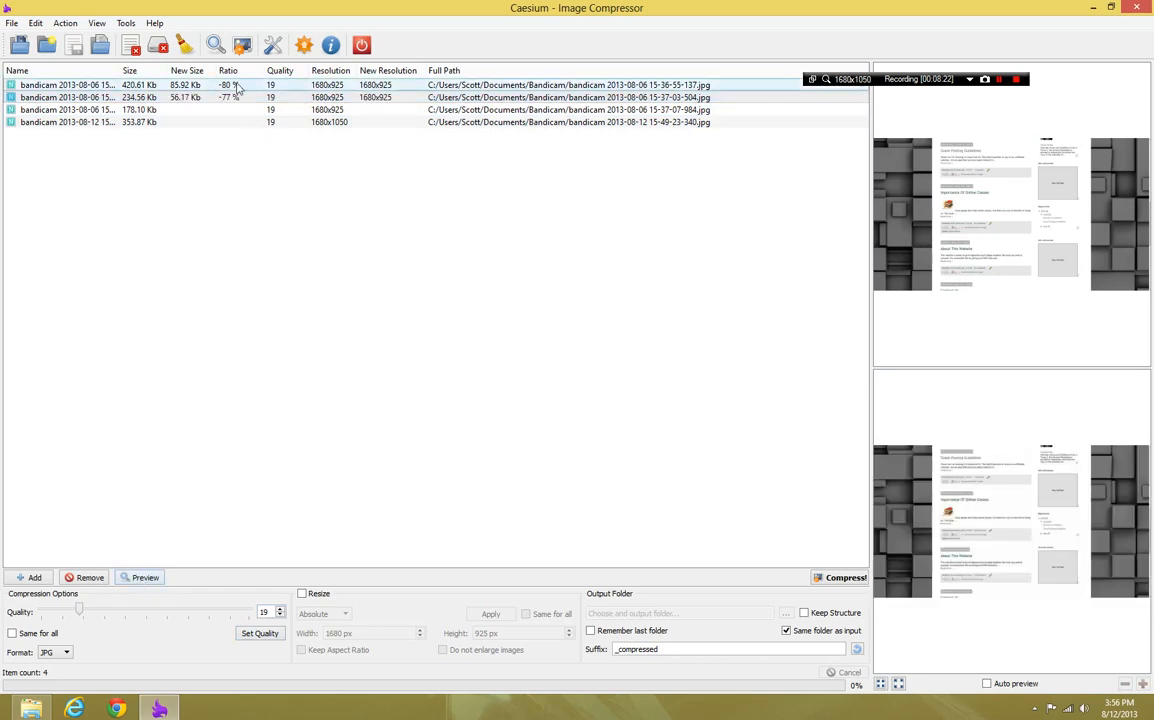
{"action": "left_click", "coordinate": [248, 110]}
{"action": "left_click", "coordinate": [145, 577]}
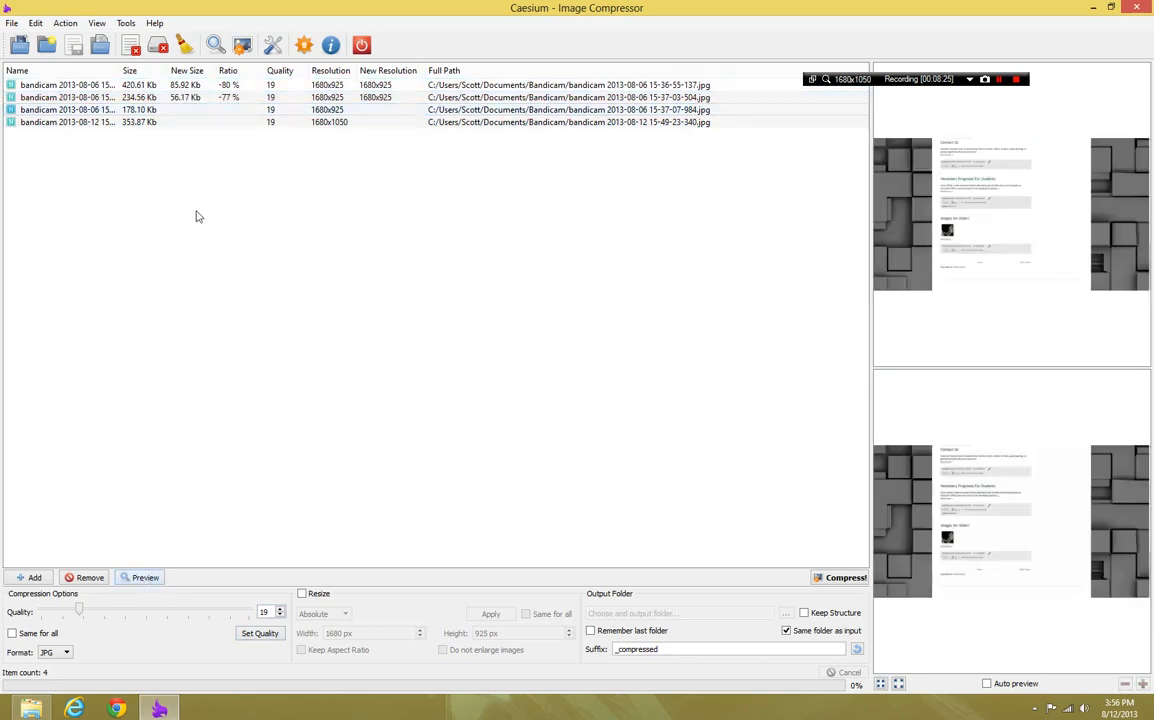
{"action": "left_click", "coordinate": [183, 122]}
{"action": "left_click", "coordinate": [145, 577]}
{"action": "left_click", "coordinate": [145, 577]}
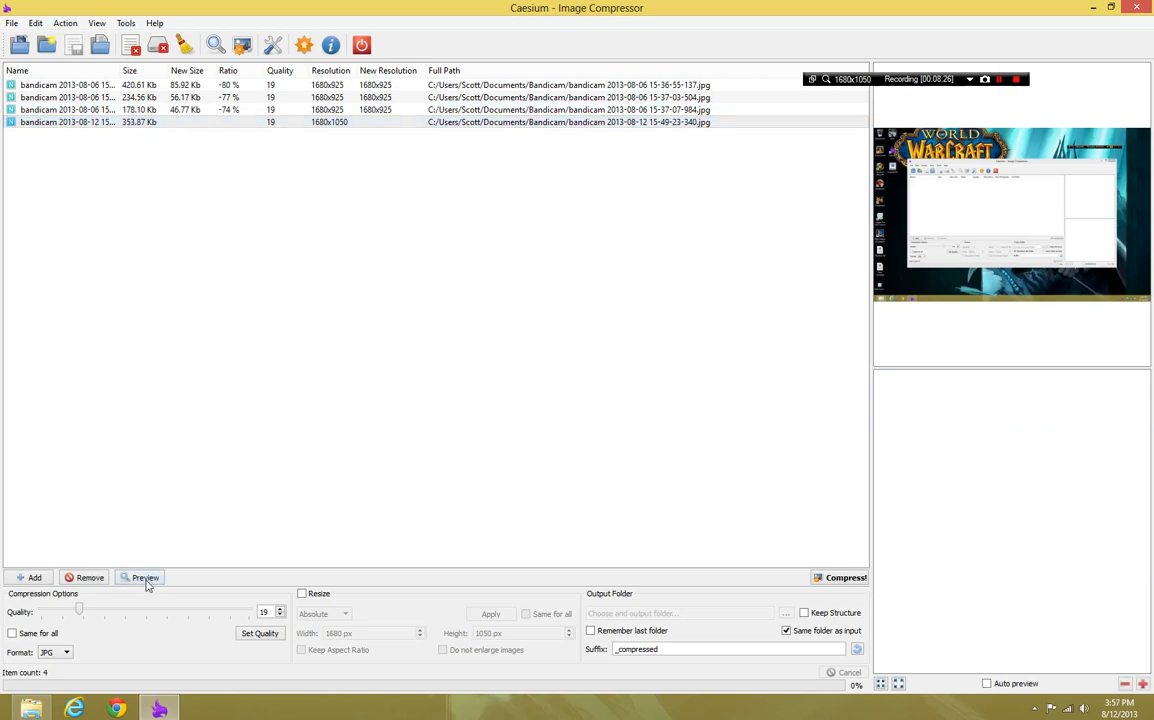
Compare the original and compressed previews and the size reduction ratios of the listed images
{"action": "left_click", "coordinate": [306, 113]}
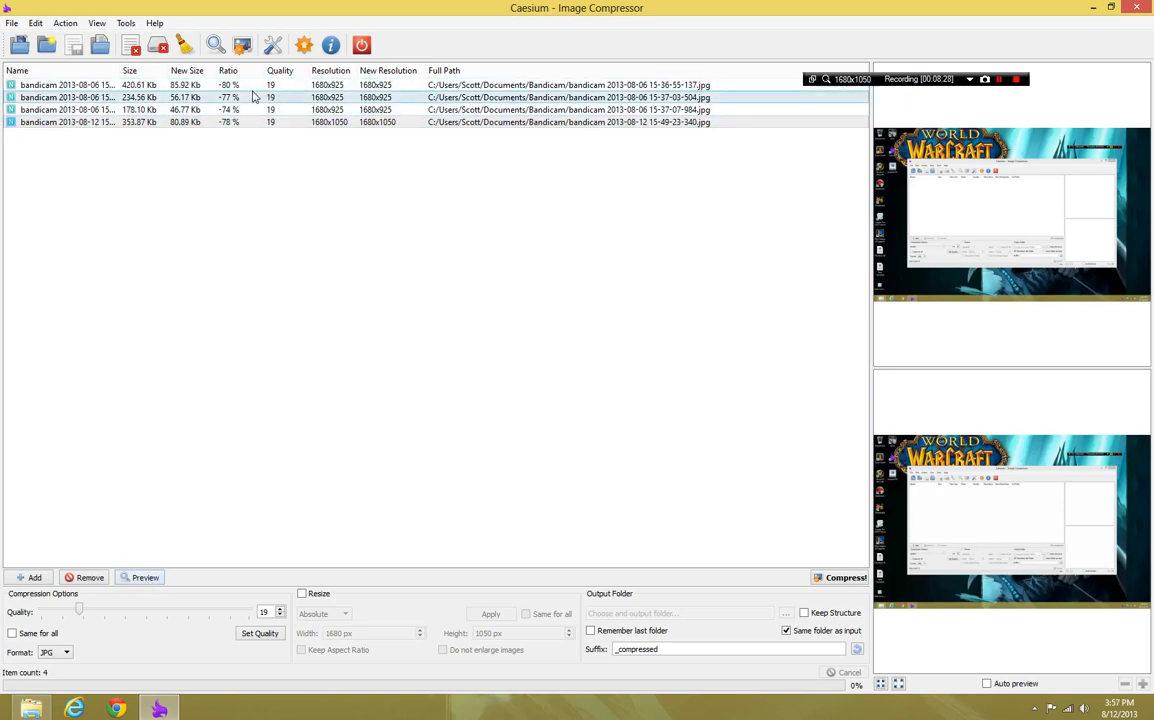
{"action": "left_click", "coordinate": [213, 122]}
{"action": "left_click", "coordinate": [229, 97]}
{"action": "left_click", "coordinate": [229, 109]}
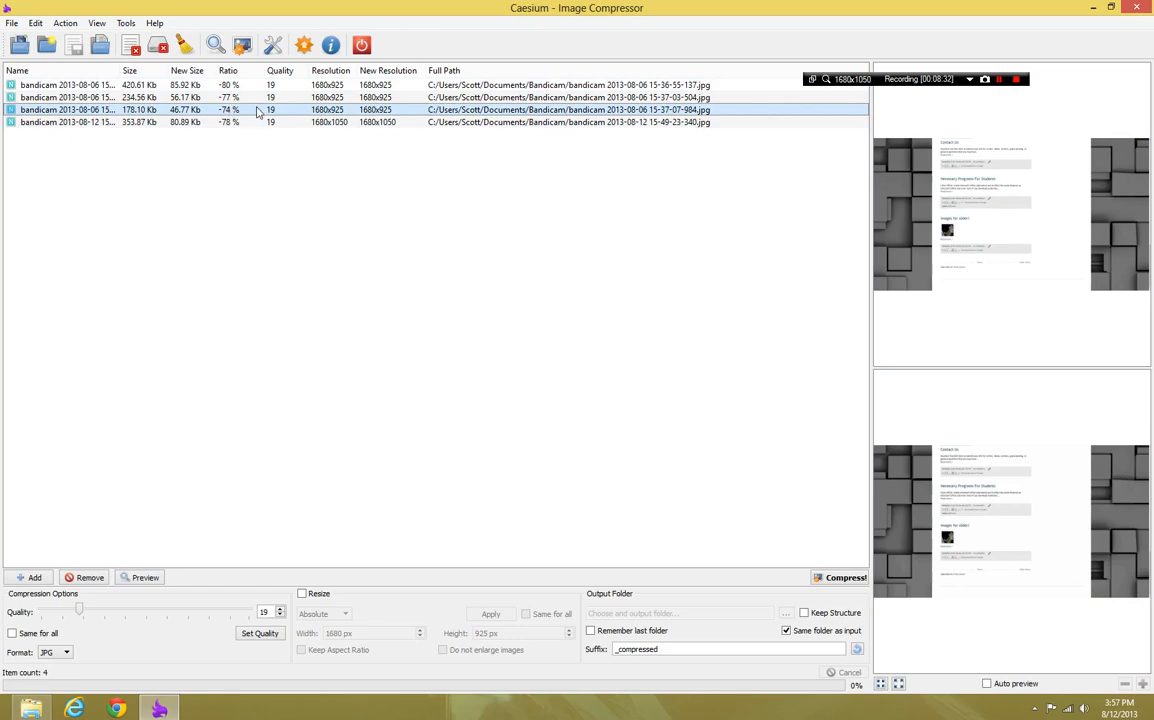
View the original and compressed previews of the fourth, first and second images in turn to judge the quality difference
{"action": "left_click", "coordinate": [249, 100], "text": "ctrl"}
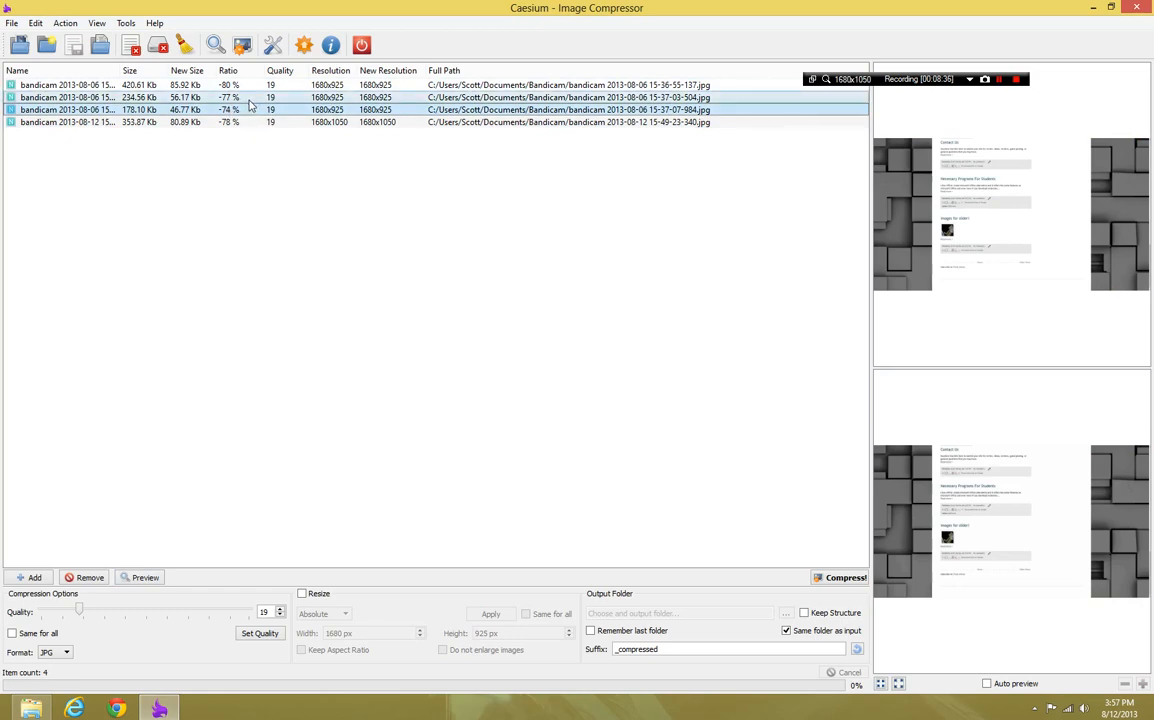
{"action": "left_click", "coordinate": [249, 100], "text": "ctrl"}
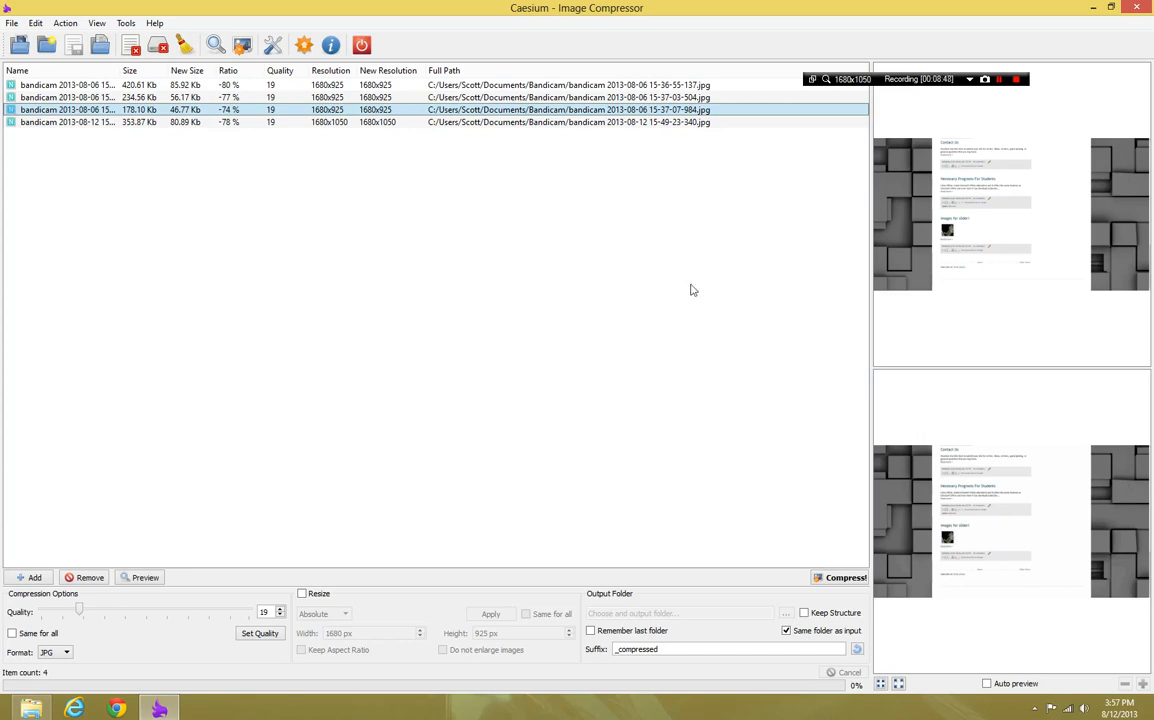
{"action": "left_click", "coordinate": [284, 122]}
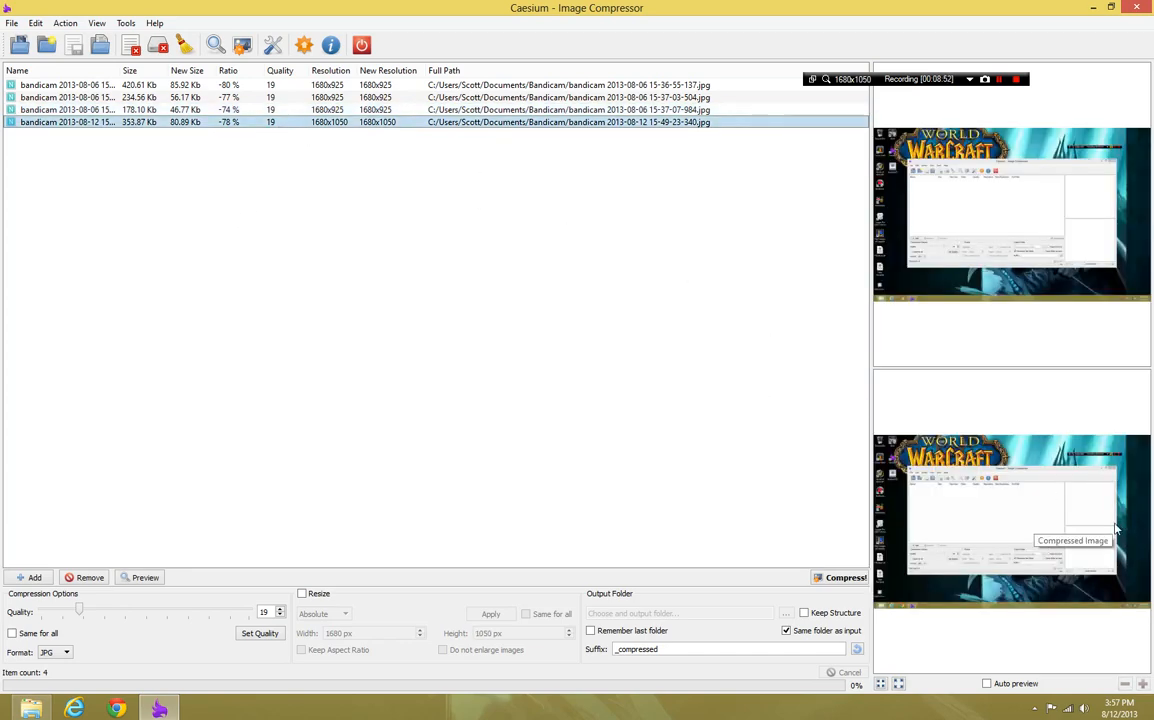
{"action": "left_click", "coordinate": [177, 85]}
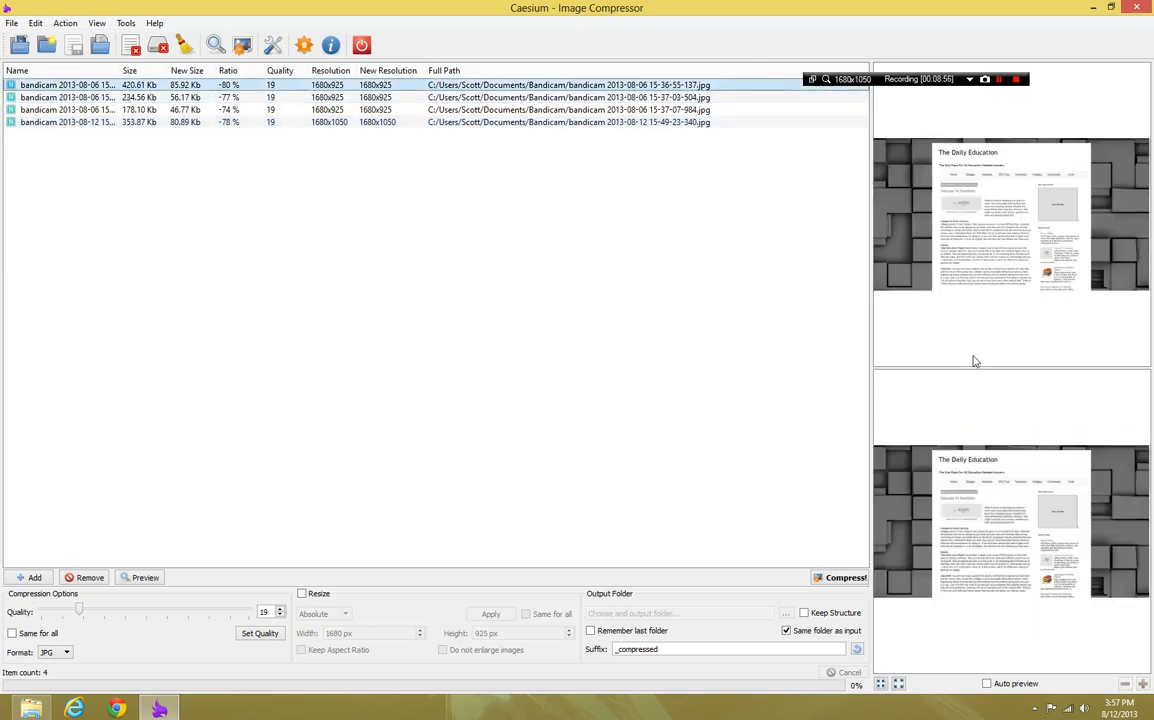
{"action": "left_click", "coordinate": [181, 98]}
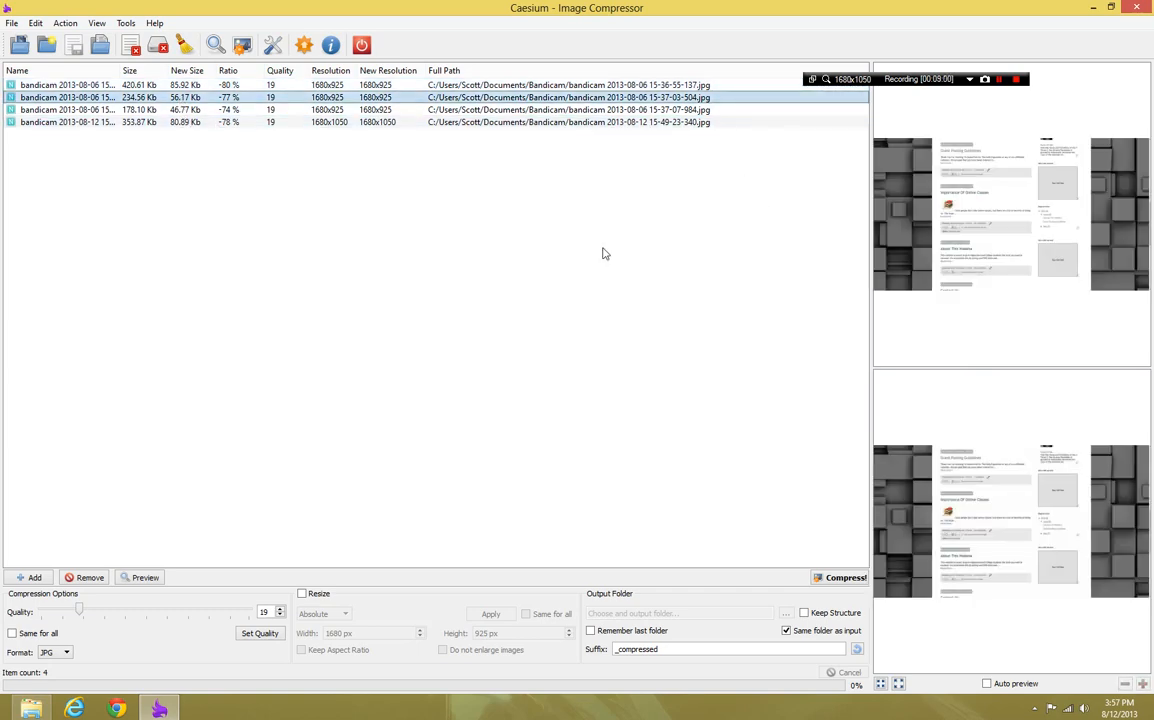
{"action": "left_click", "coordinate": [192, 109], "text": "shift"}
Exit the image compression program without running the compression, and confirm the exit
{"action": "key", "text": "alt+F4"}
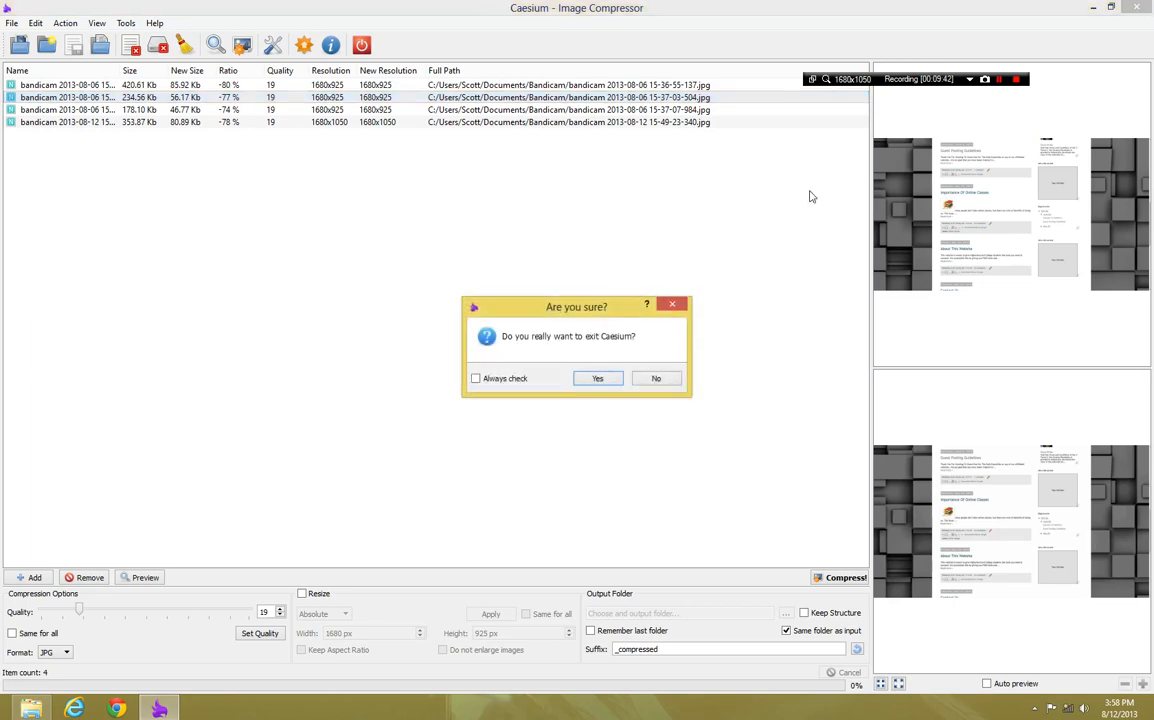
{"action": "left_click", "coordinate": [660, 379]}
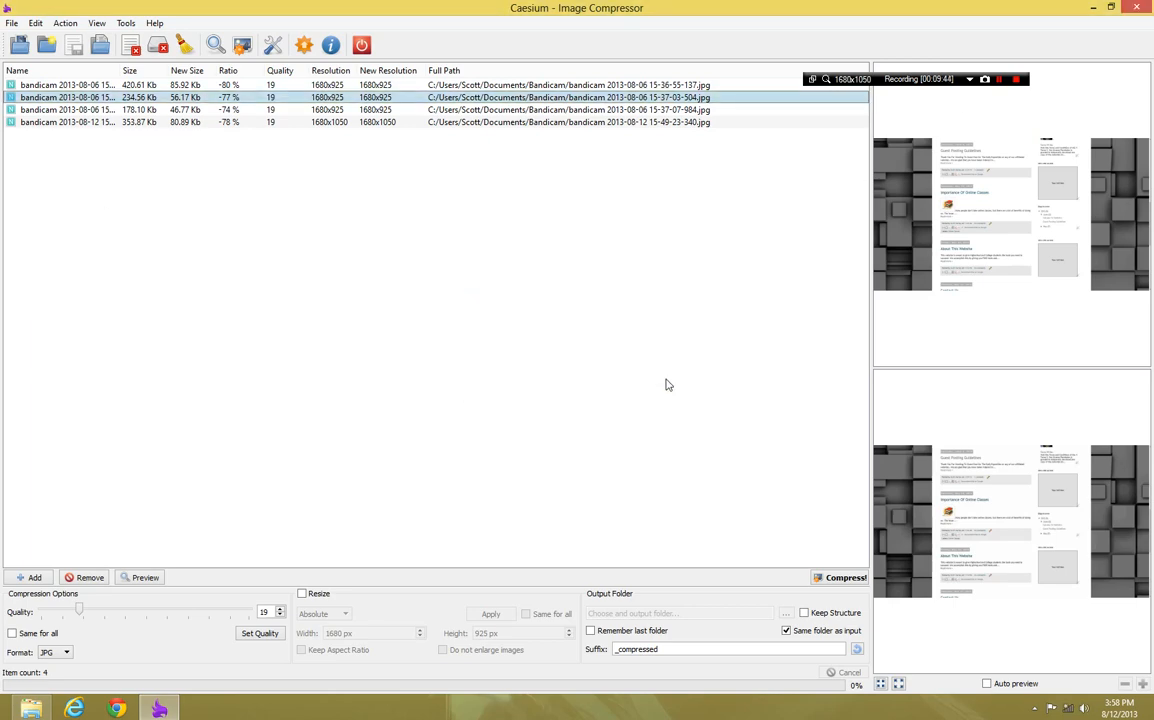
{"action": "key", "text": "alt+F4"}
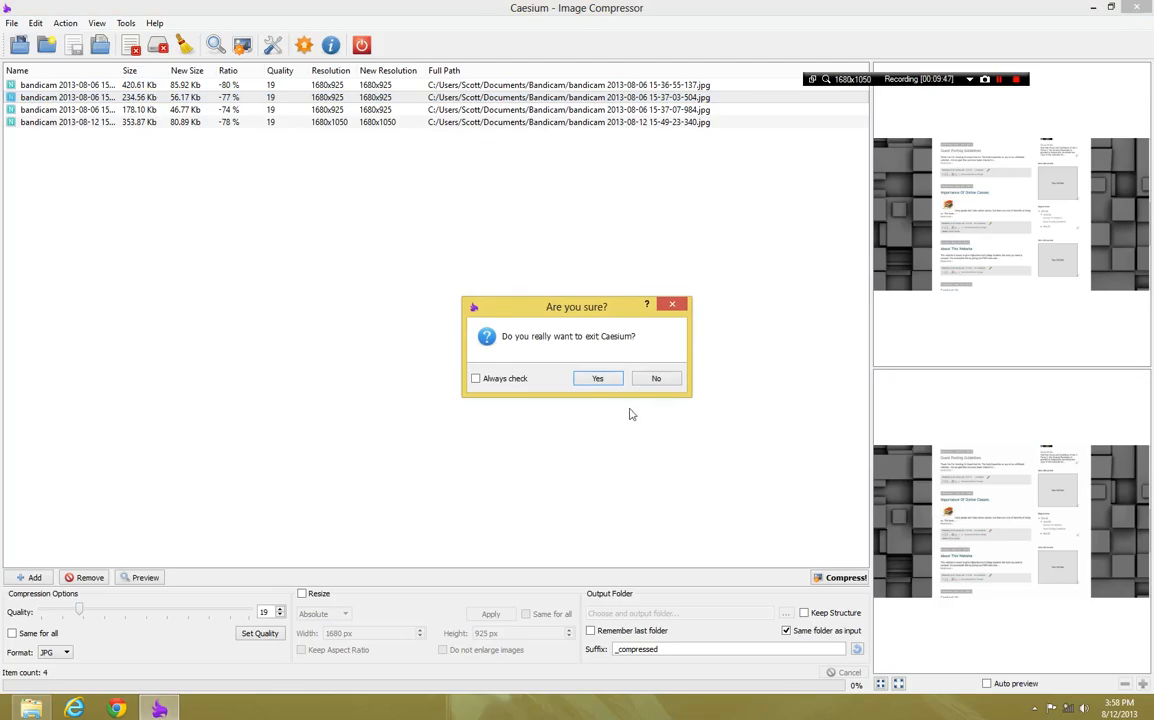
{"action": "left_click", "coordinate": [600, 380]}
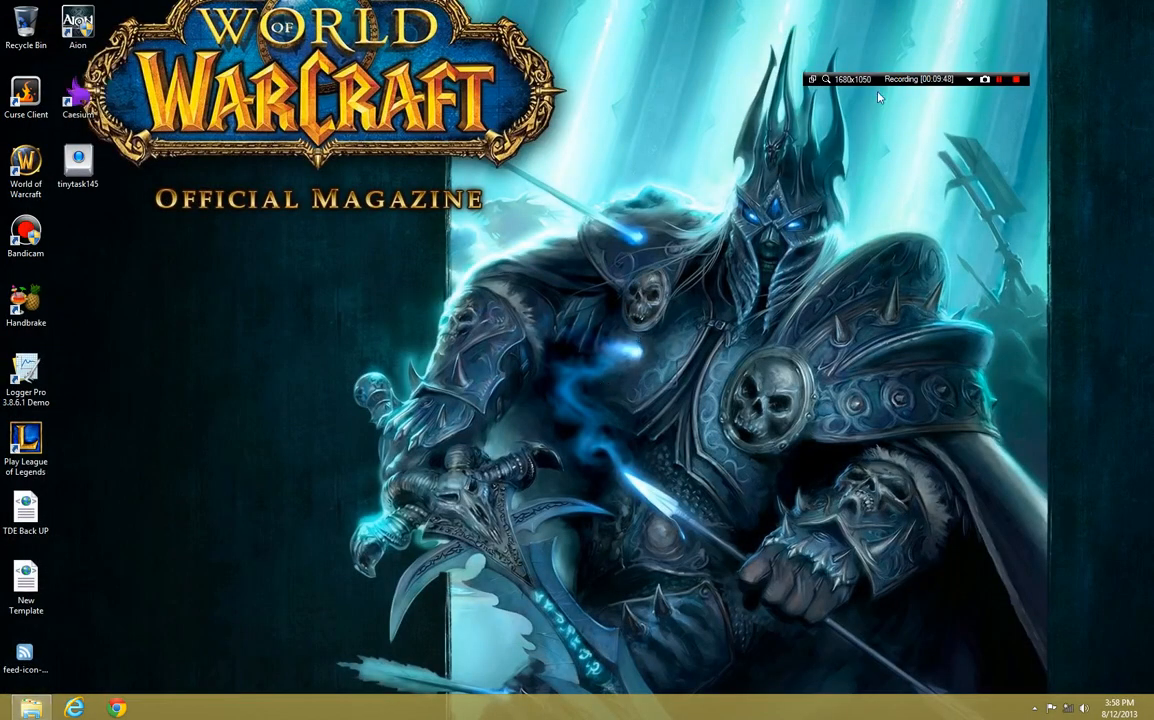